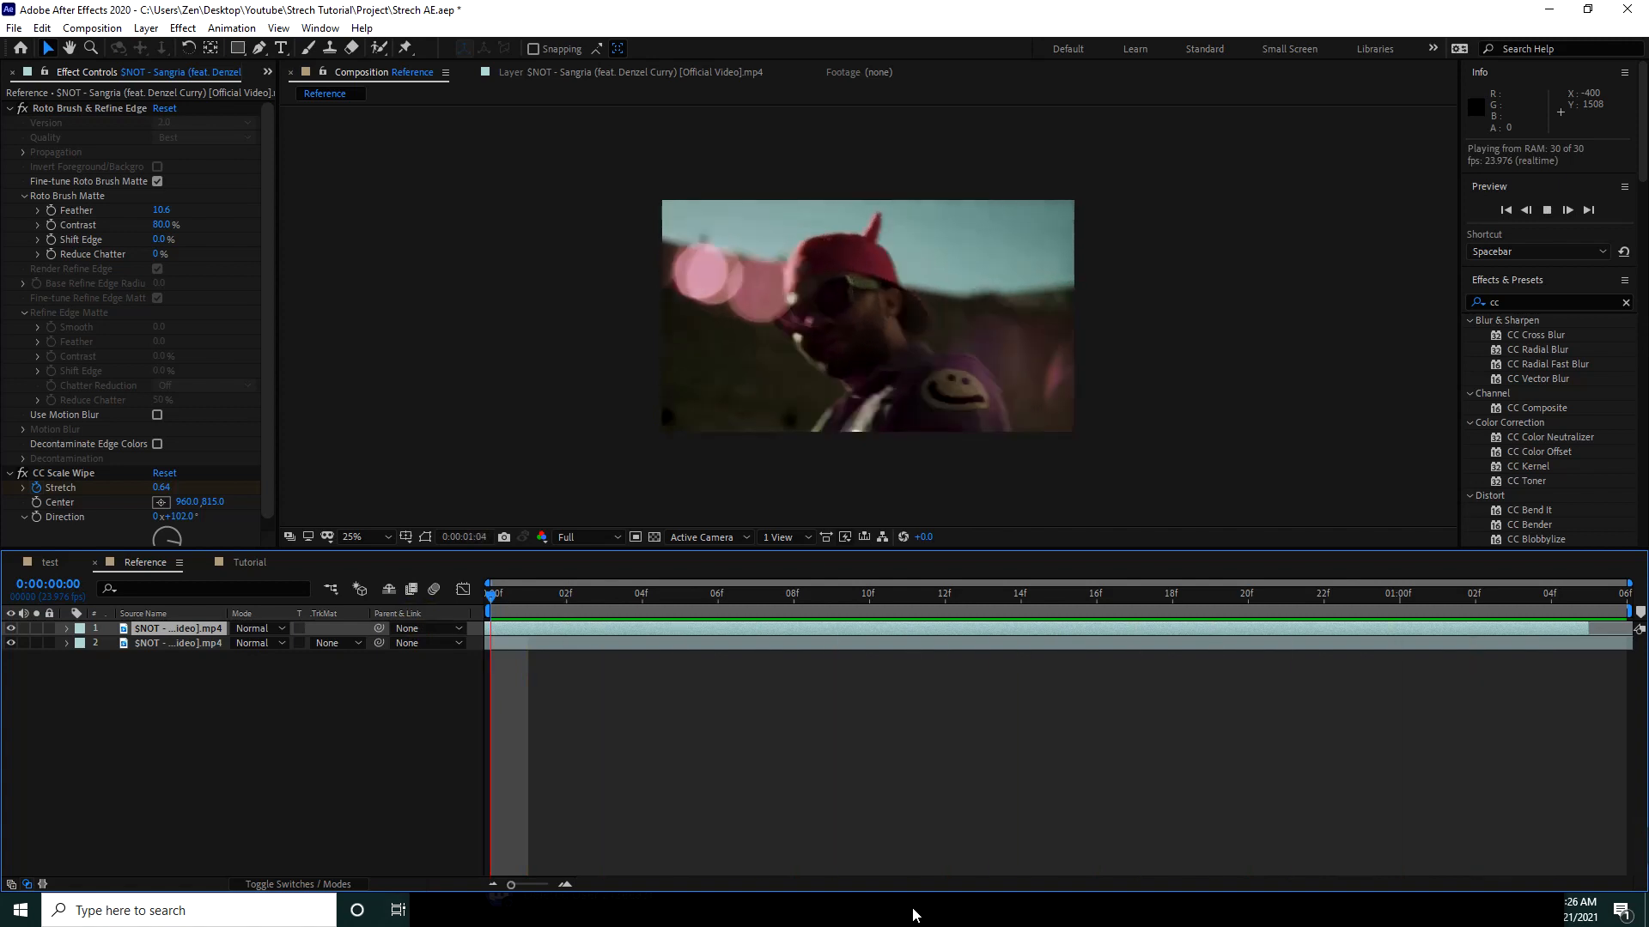
- Open the Tutorial composition's video layer for rotoscoping at its first frame and paint a Roto Brush foreground stroke over the man's arms and hands
click(264, 564)
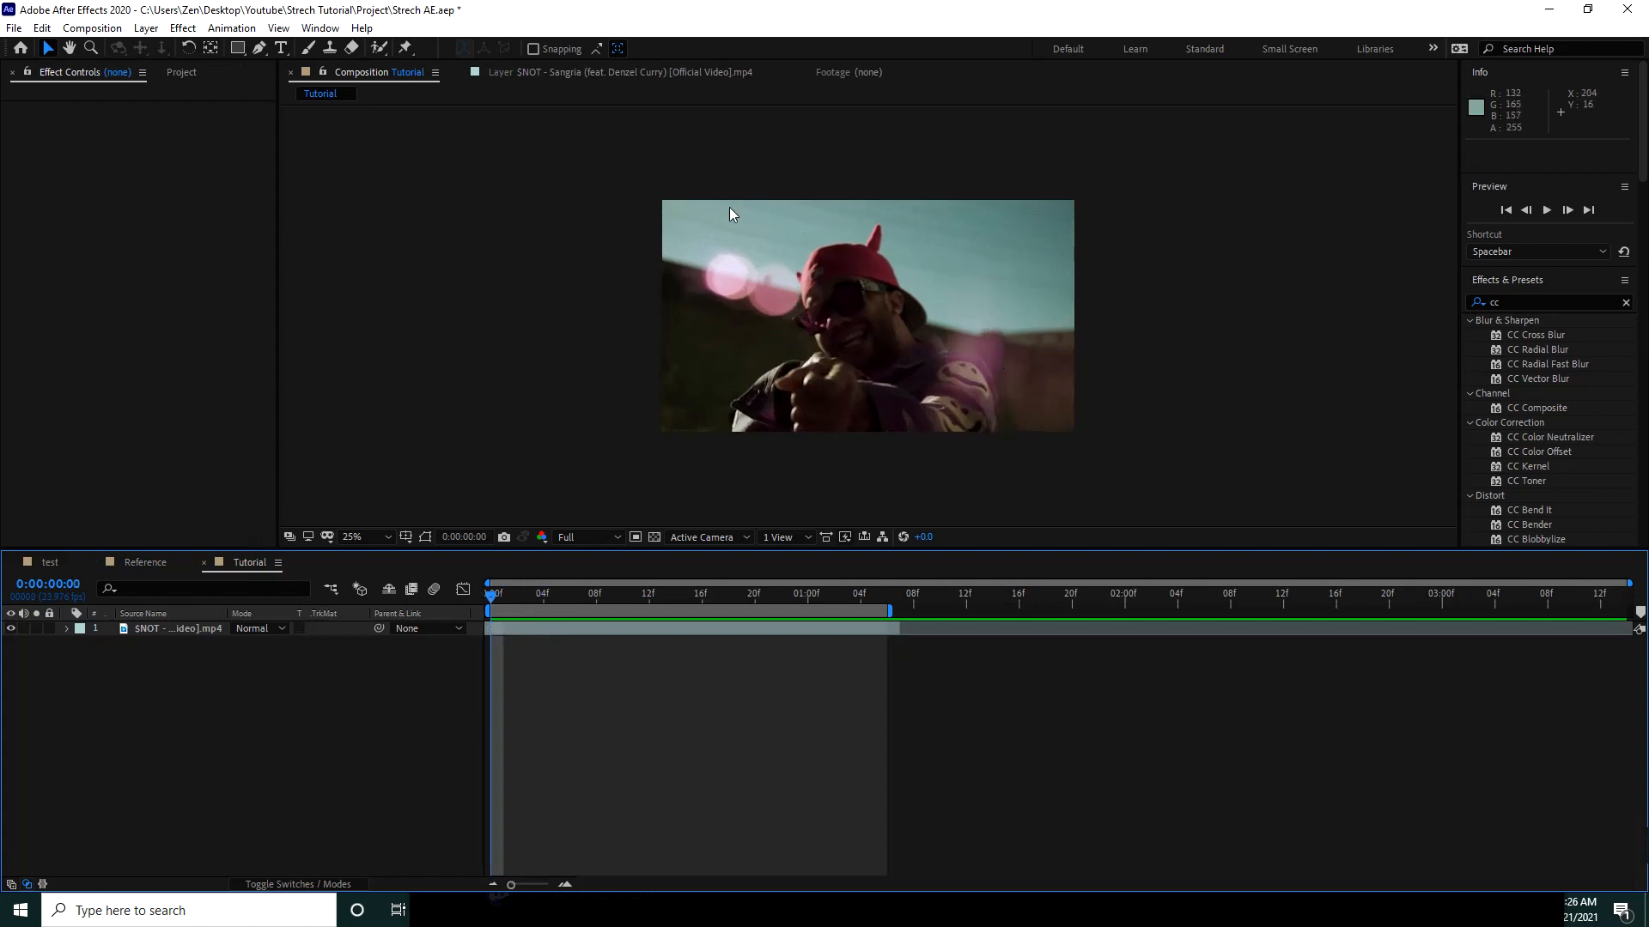
drag(534, 599, 486, 592)
click(378, 49)
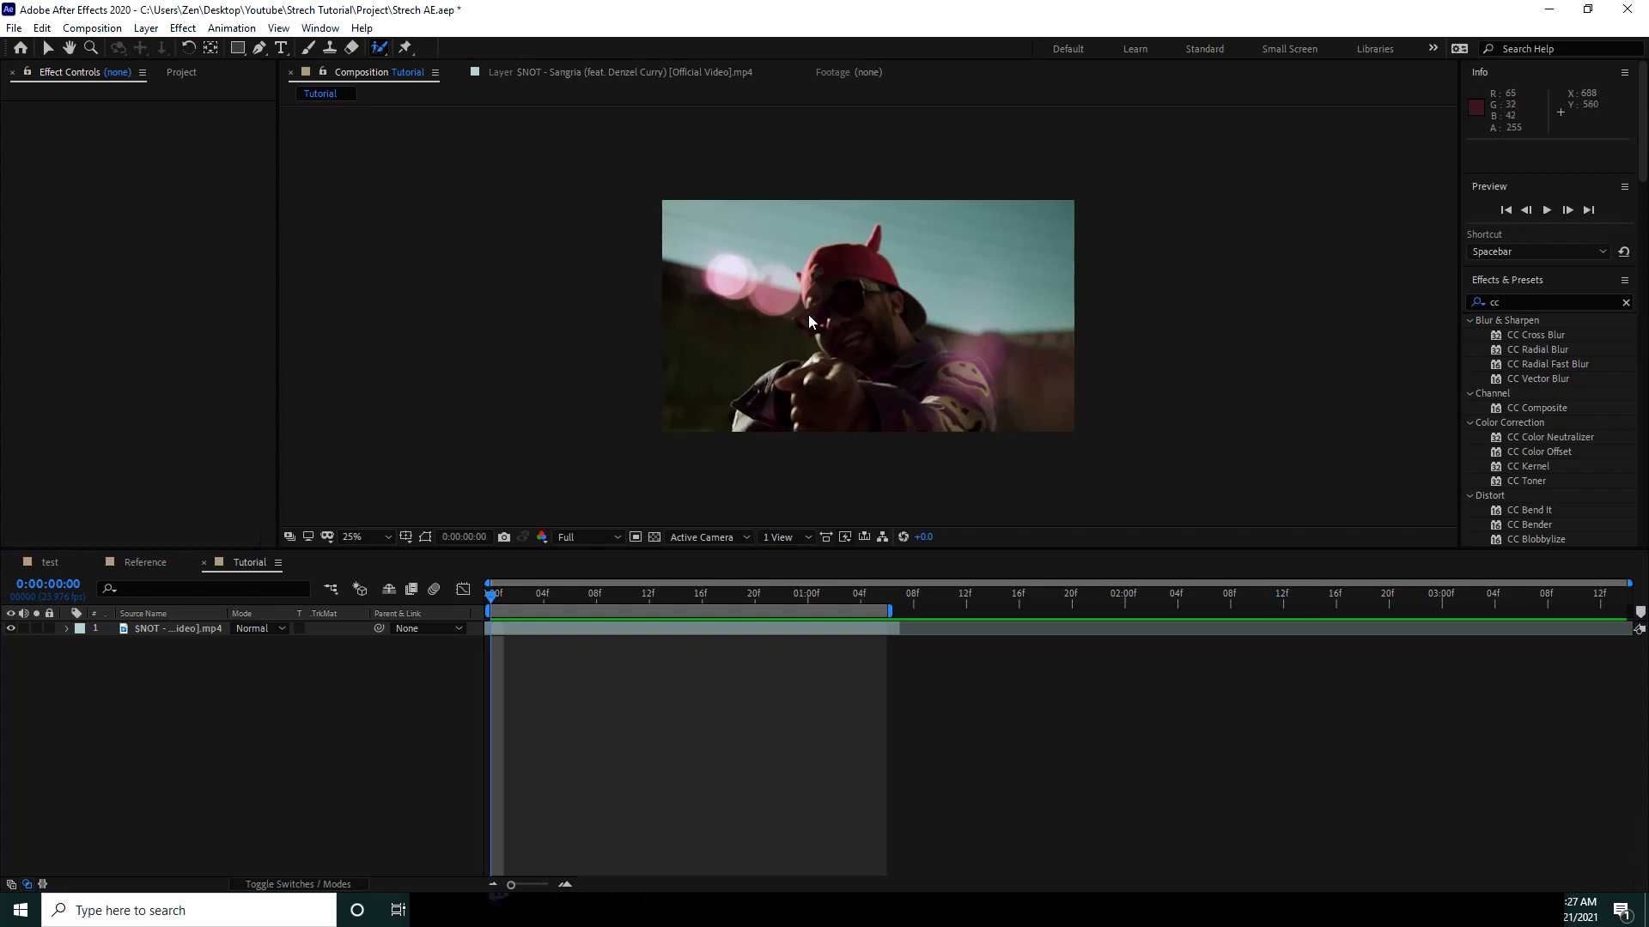
double_click(850, 393)
drag(859, 401, 784, 381)
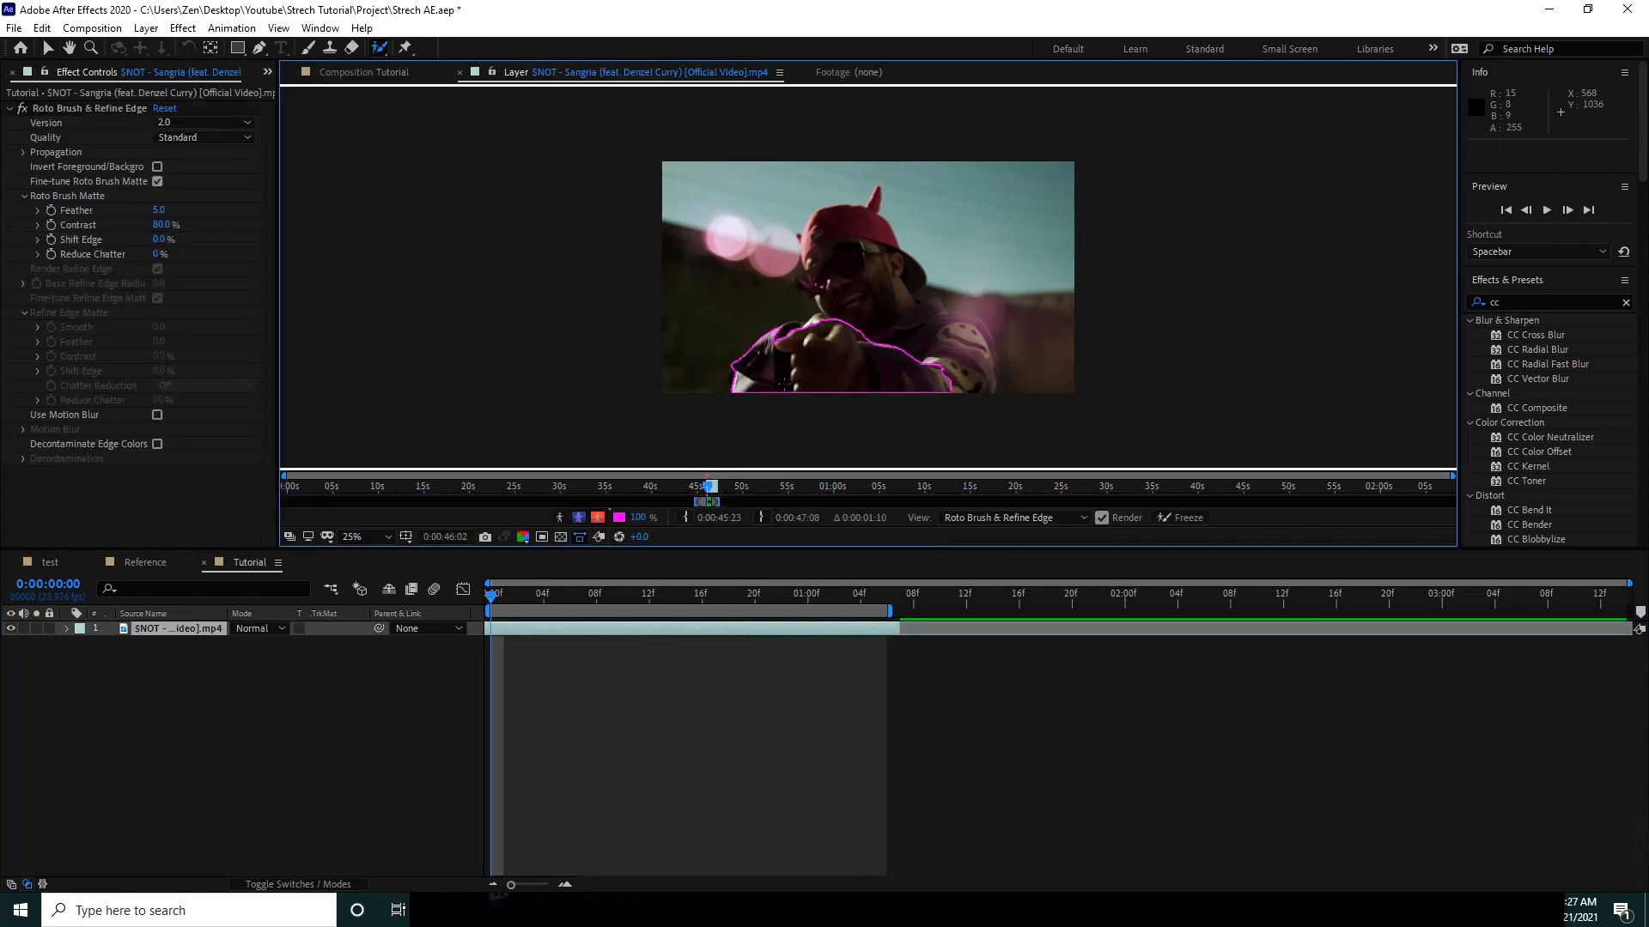
- Keep Roto Brush version 2.0 and set its quality to Best
click(203, 121)
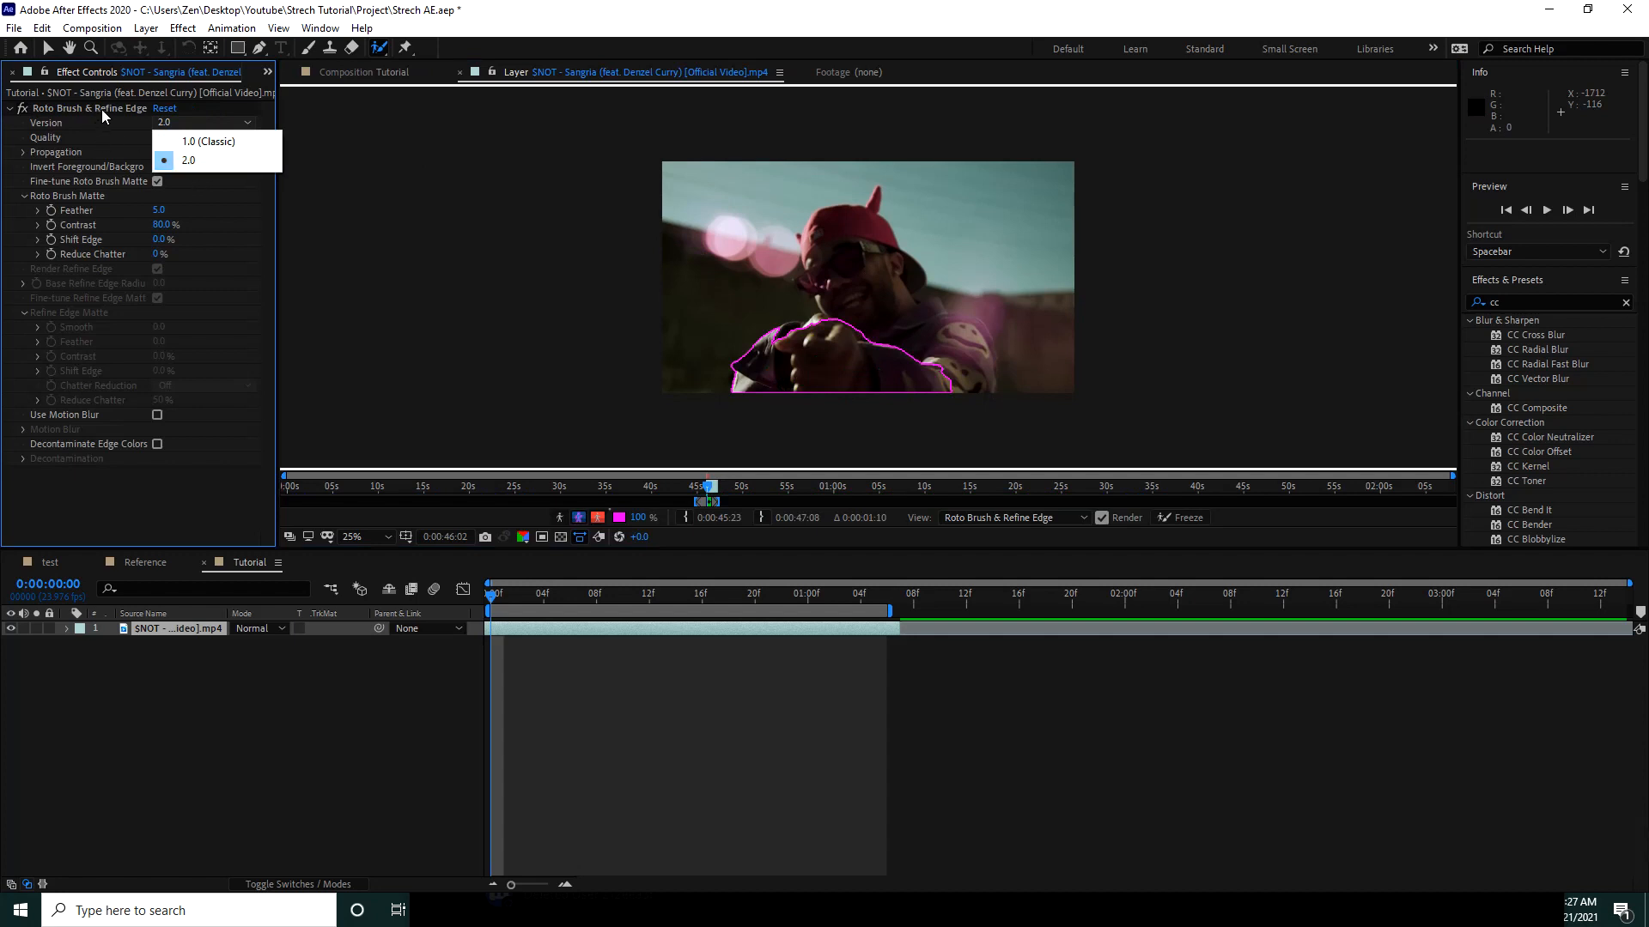
click(101, 108)
click(193, 133)
right_click(192, 133)
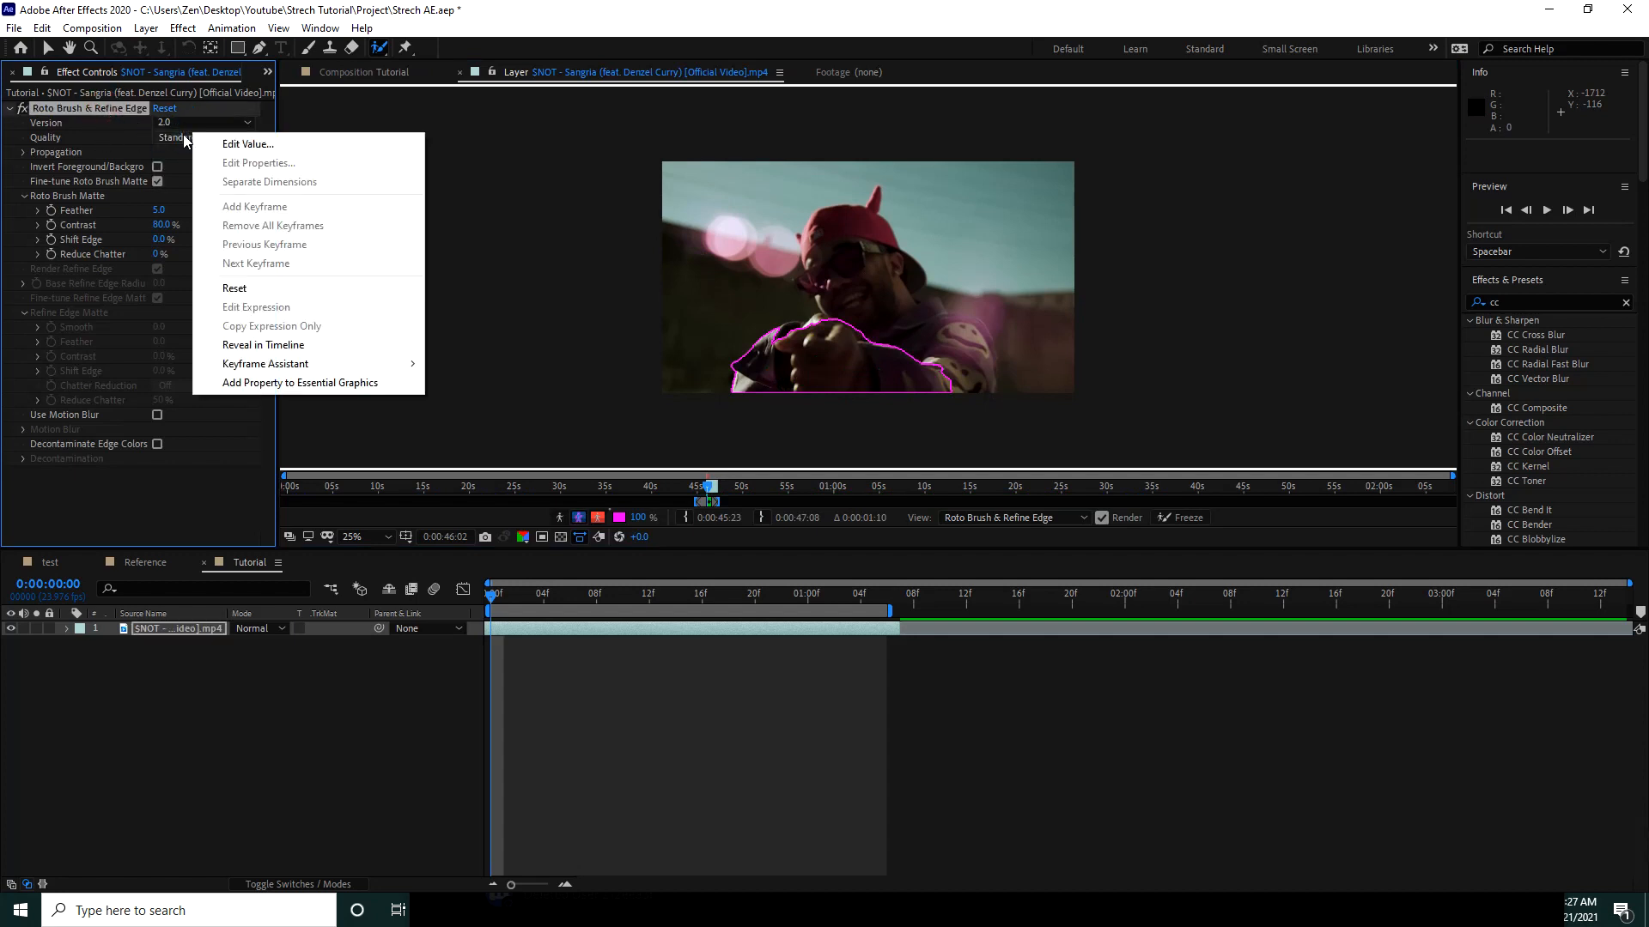
click(183, 134)
click(191, 176)
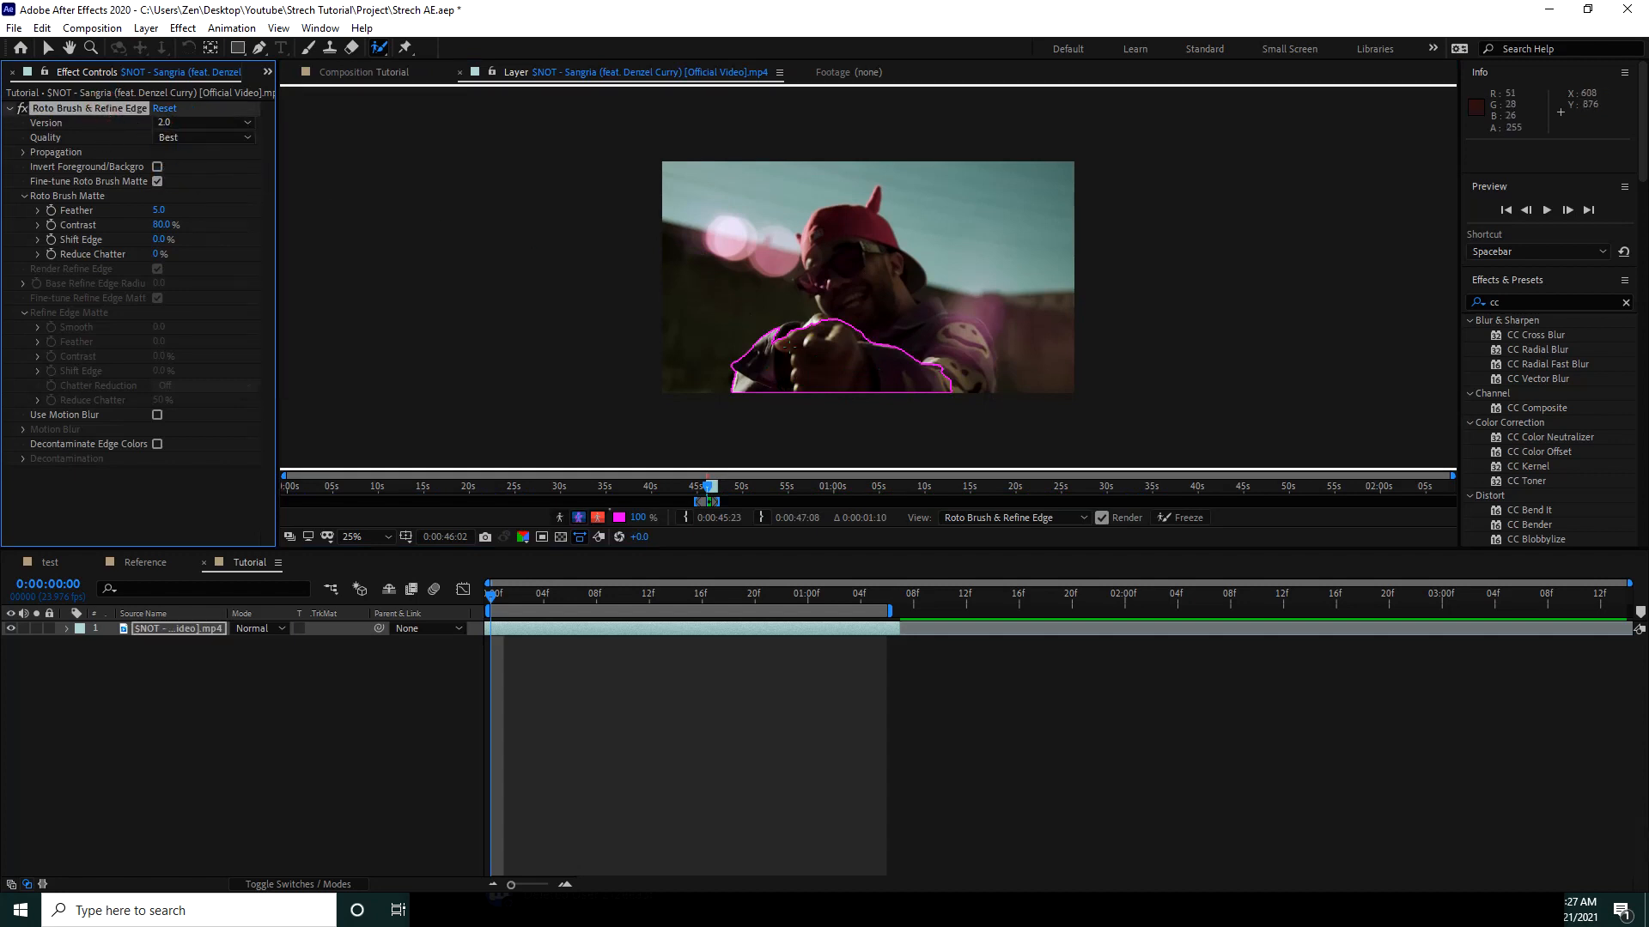
- Extend the Roto Brush selection over the man's head, torso and sleeves, and refine its edge around the shoulder
mouse_move(928, 383)
mouse_down()
mouse_move(972, 389)
mouse_move(964, 340)
mouse_move(889, 350)
mouse_move(846, 233)
mouse_up()
drag(768, 346, 809, 324)
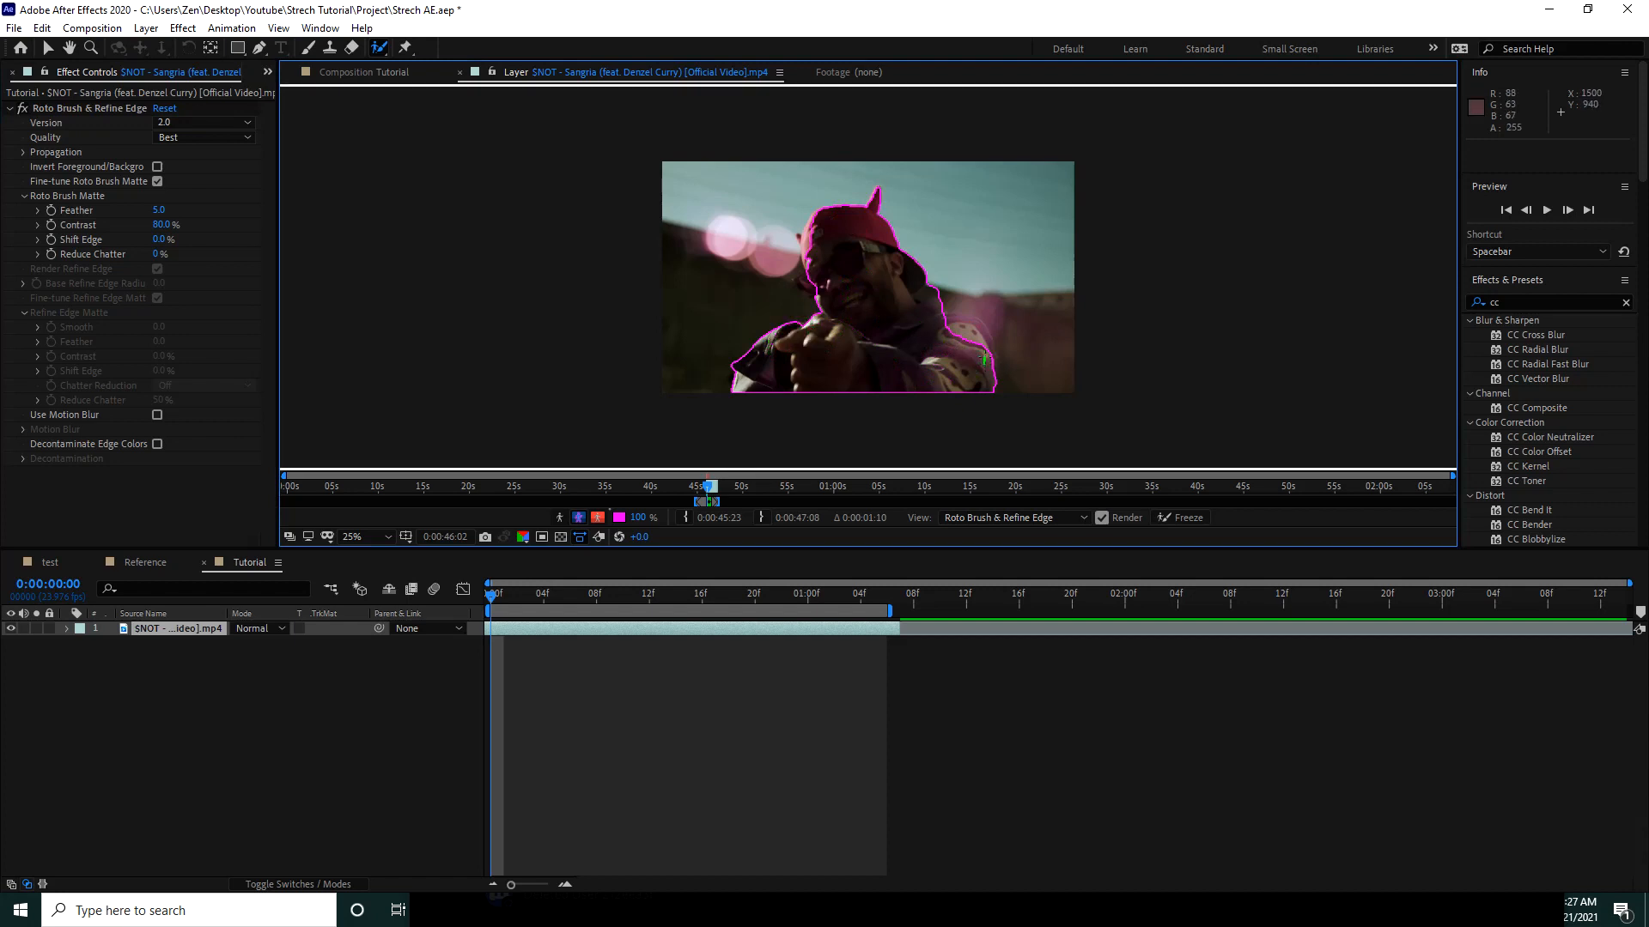
drag(979, 327, 965, 317)
scroll(982, 351, up, 2)
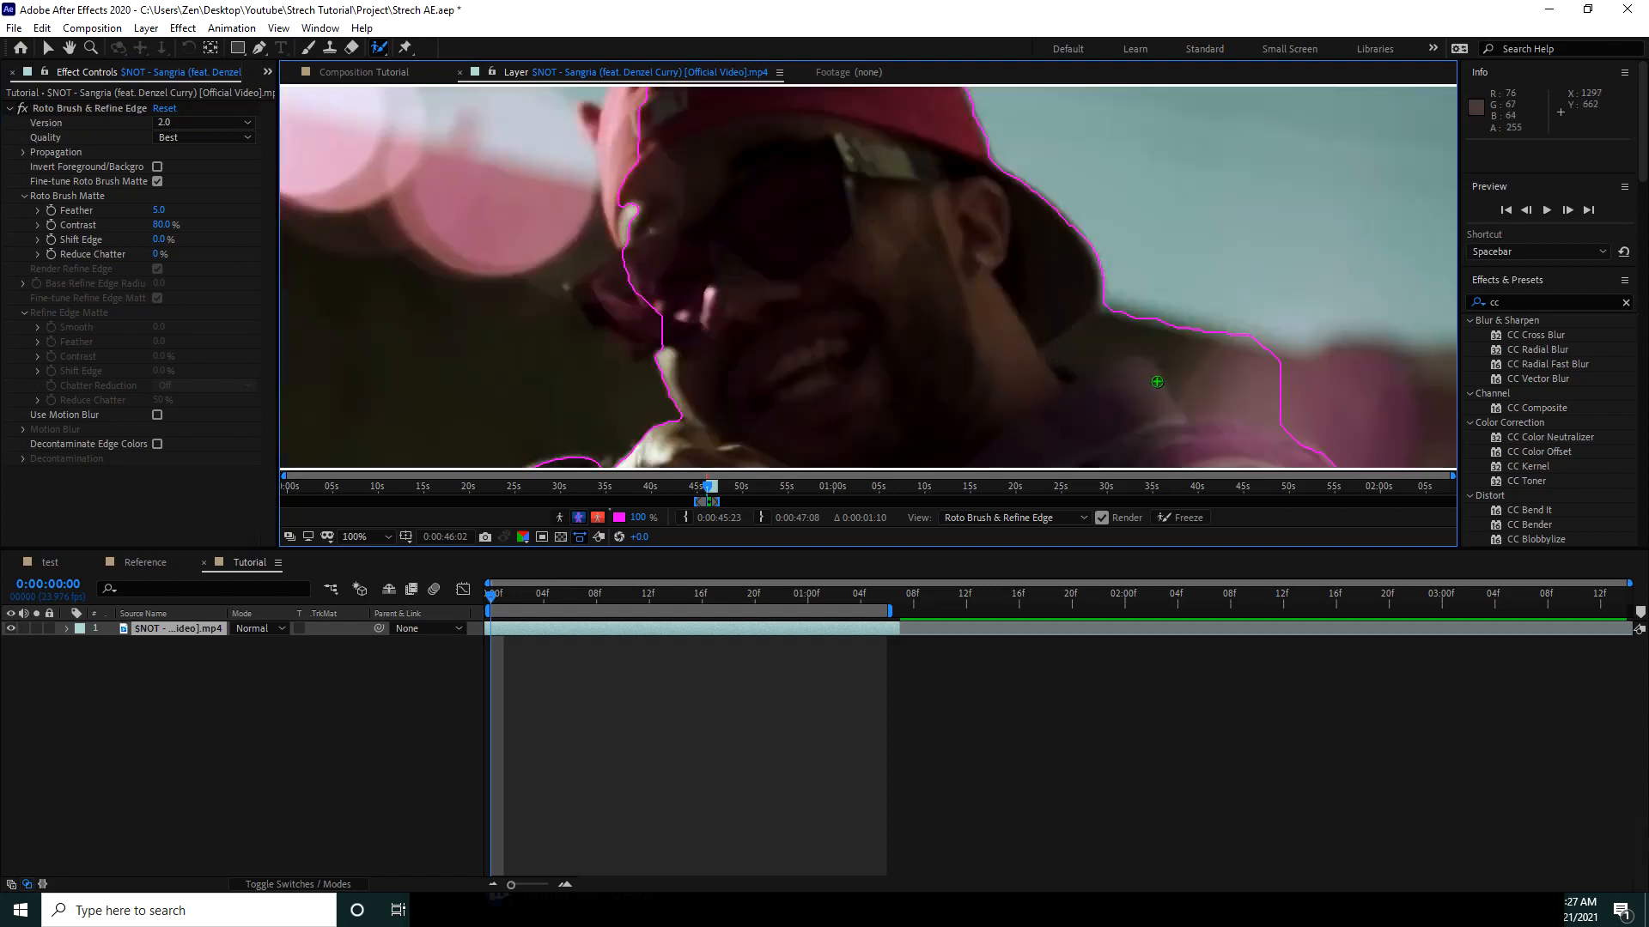
scroll(1162, 395, down, 1)
drag(1111, 436, 1105, 415)
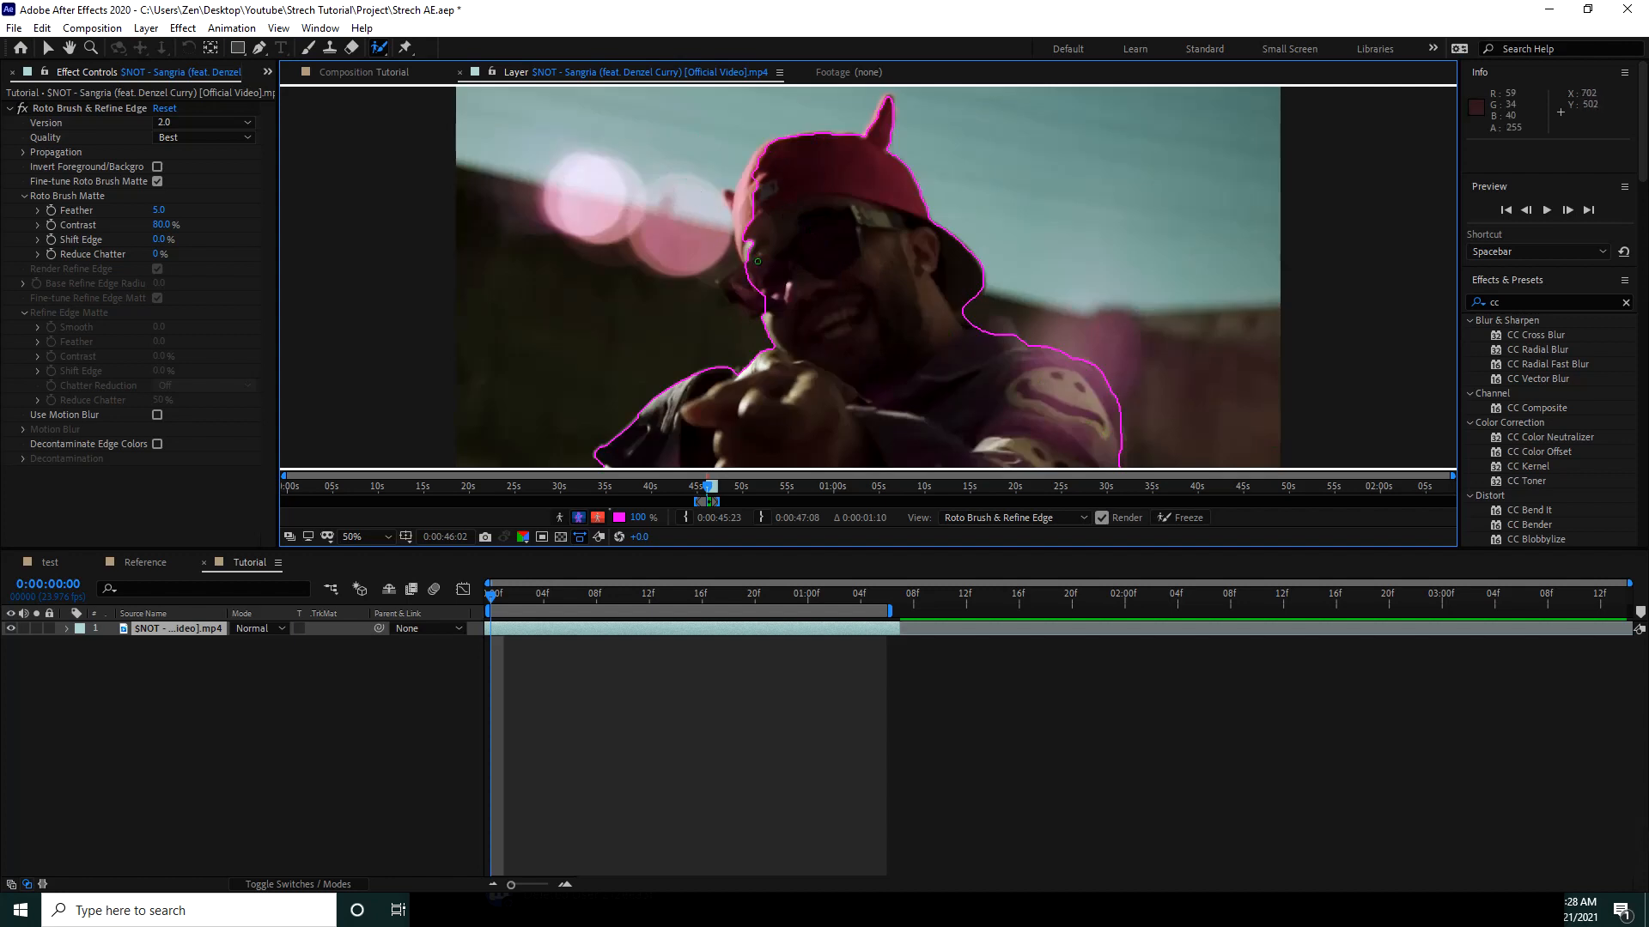
- Add the sunglasses and front of the face to the Roto Brush selection, and subtract the background spilling in beside the face
mouse_move(764, 292)
mouse_down()
mouse_move(734, 291)
mouse_move(749, 274)
mouse_move(729, 196)
mouse_up()
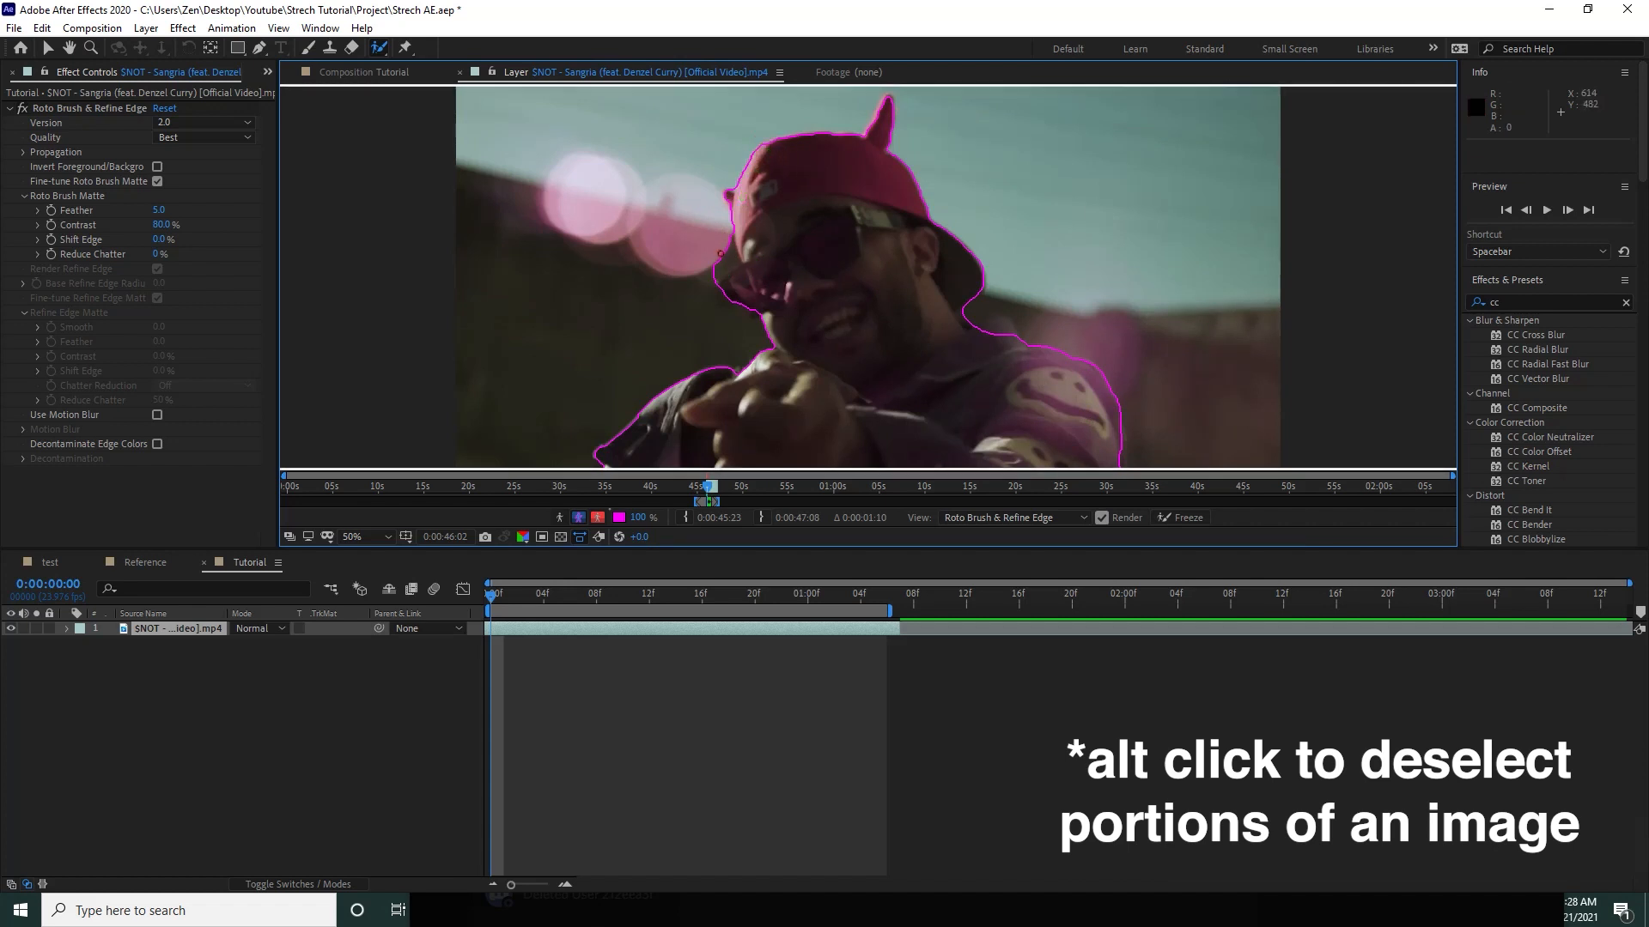
drag(725, 239, 726, 247)
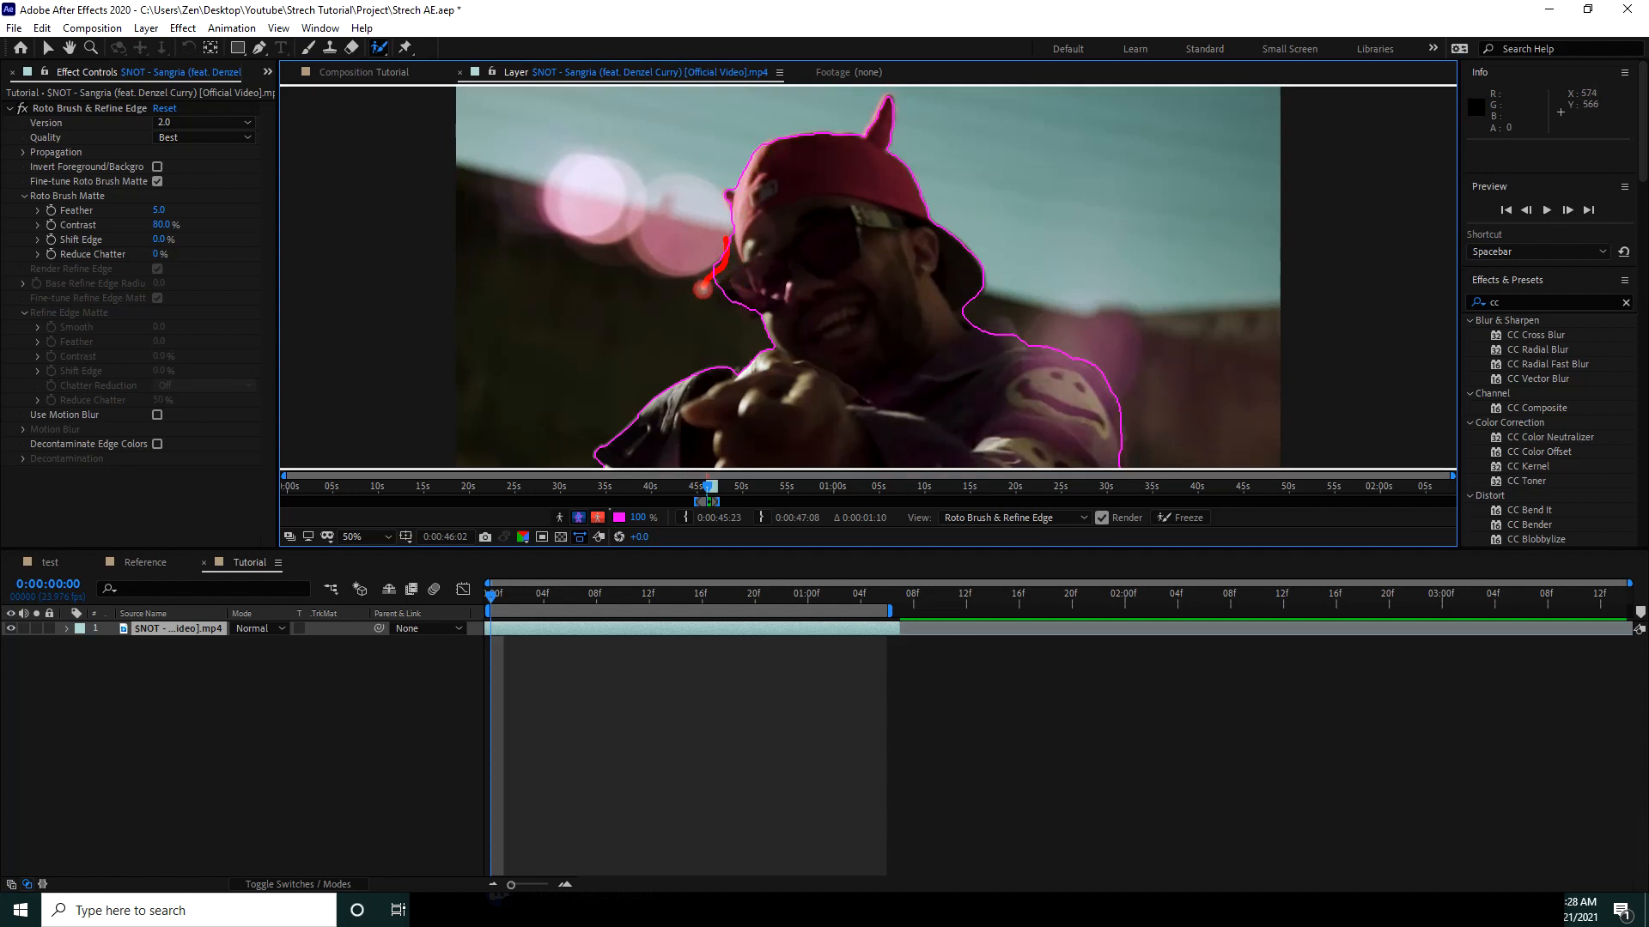
key(comma)
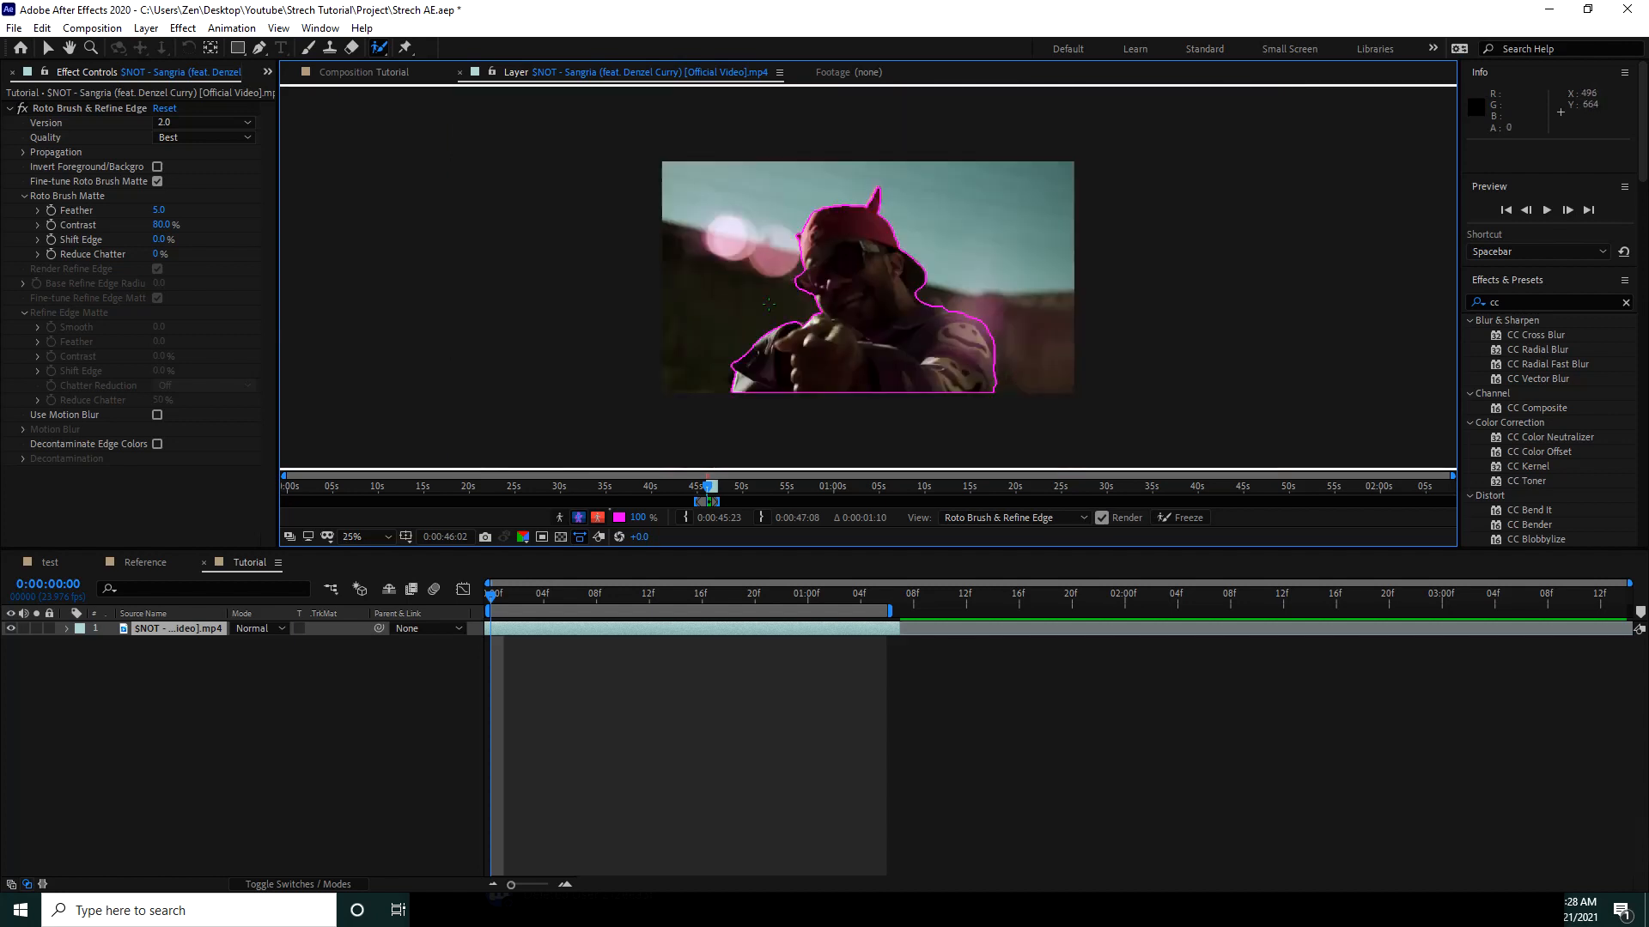
key(period)
key(period)
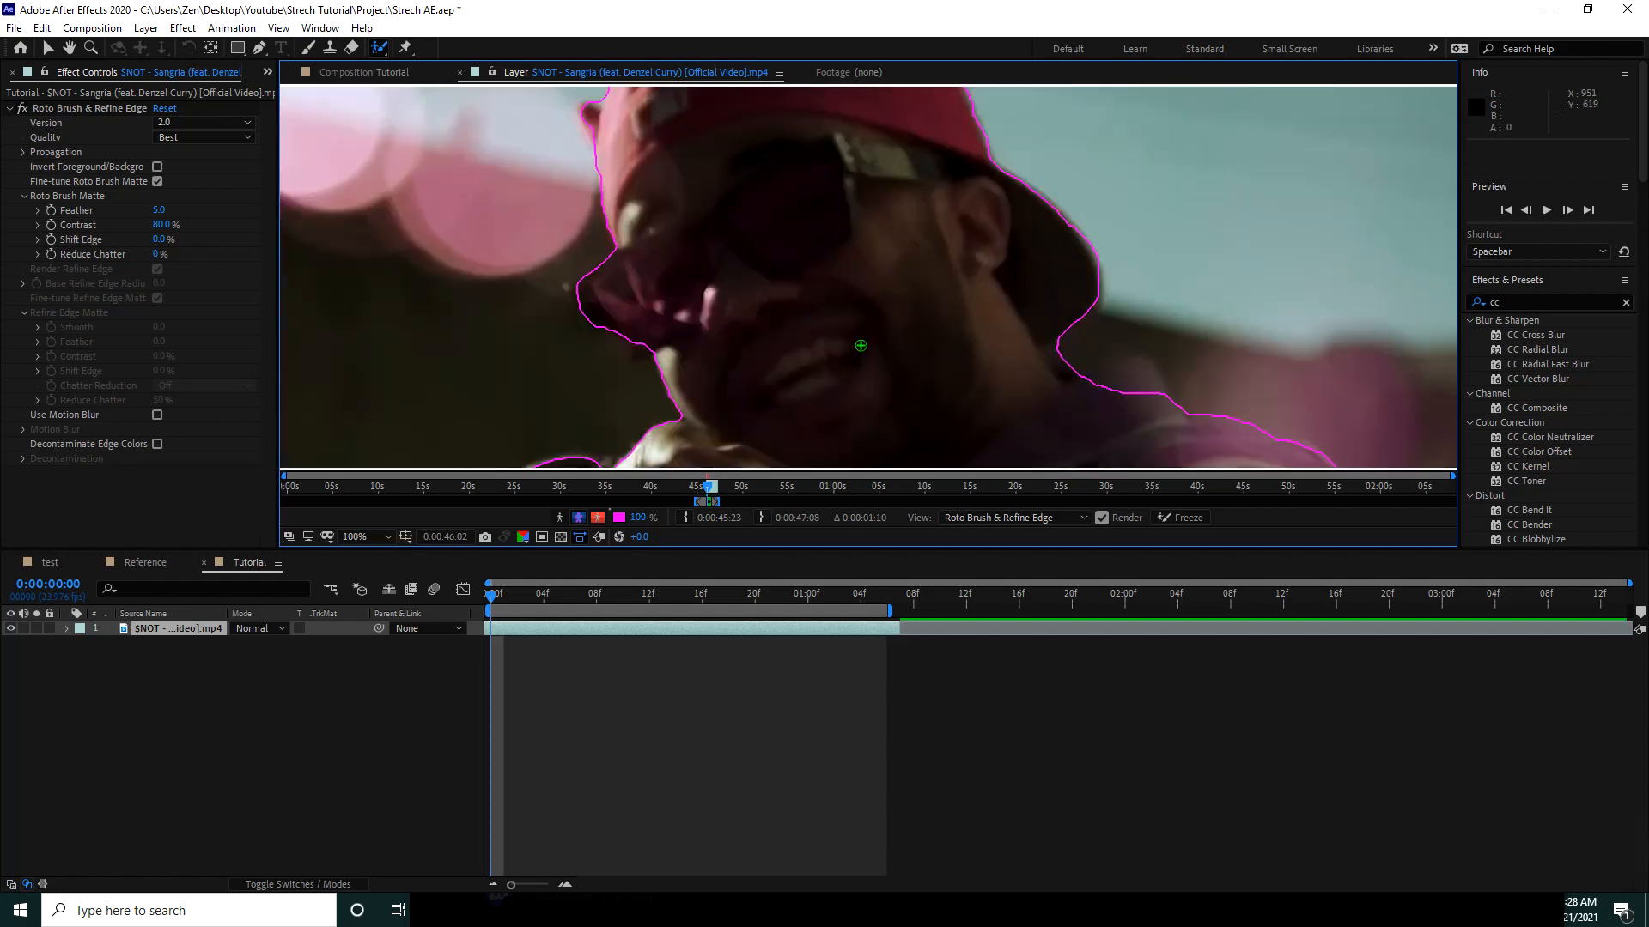
key(comma)
key(comma)
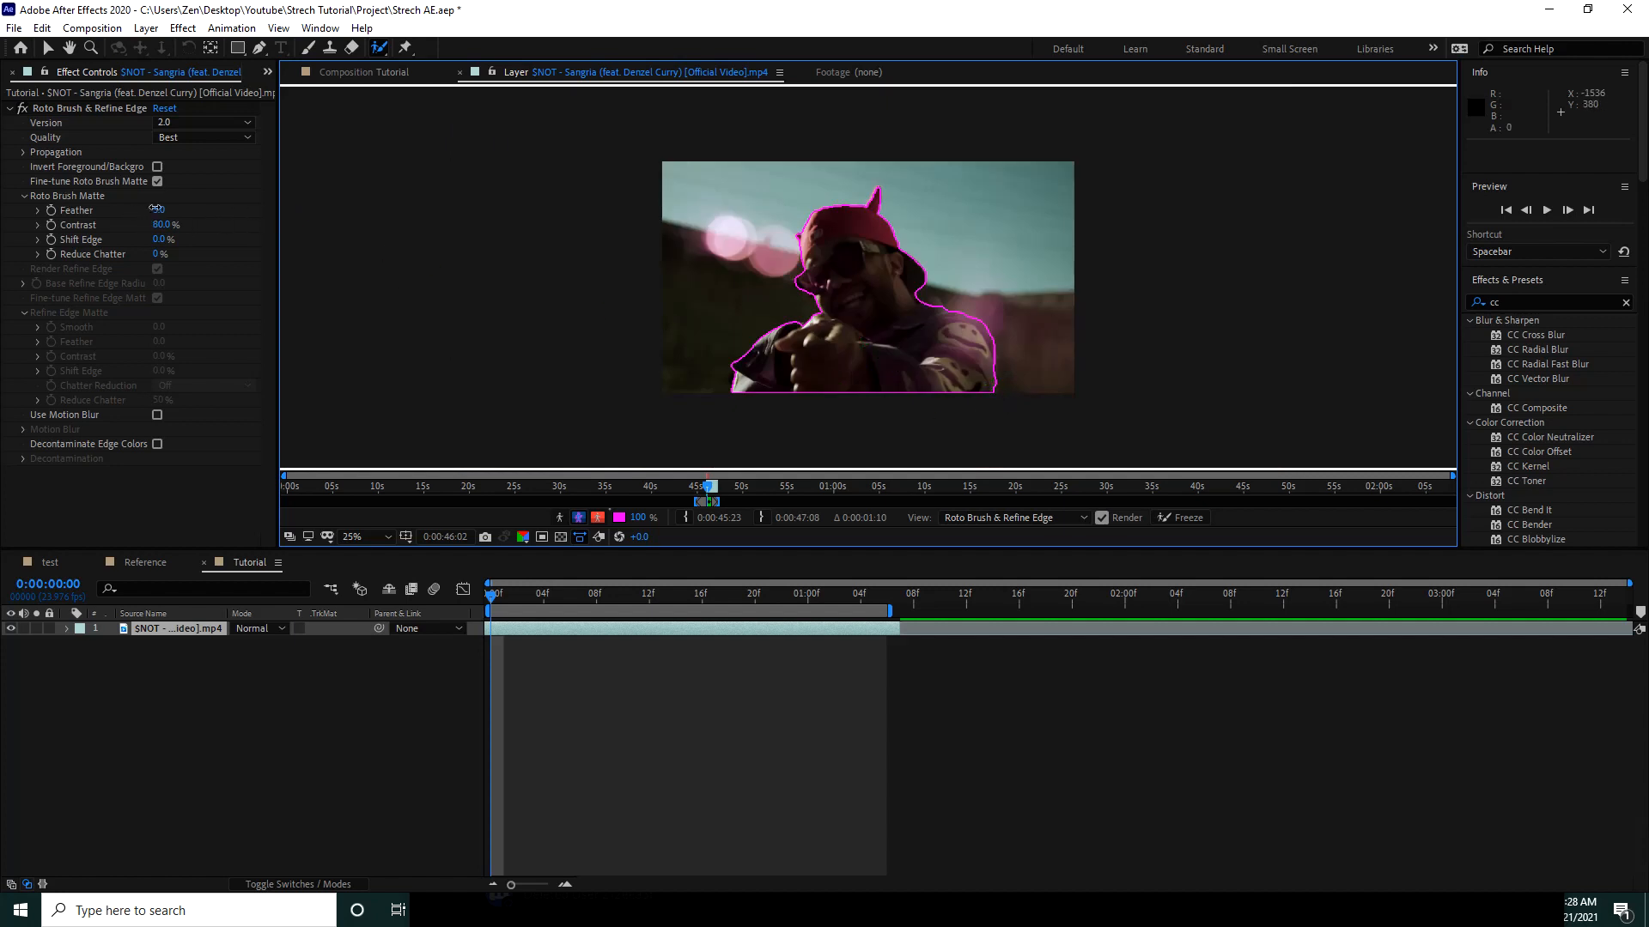
- Set the Roto Brush matte's Feather to 9.5 and Reduce Chatter to 26%, and preview the propagated selection
drag(158, 210, 172, 212)
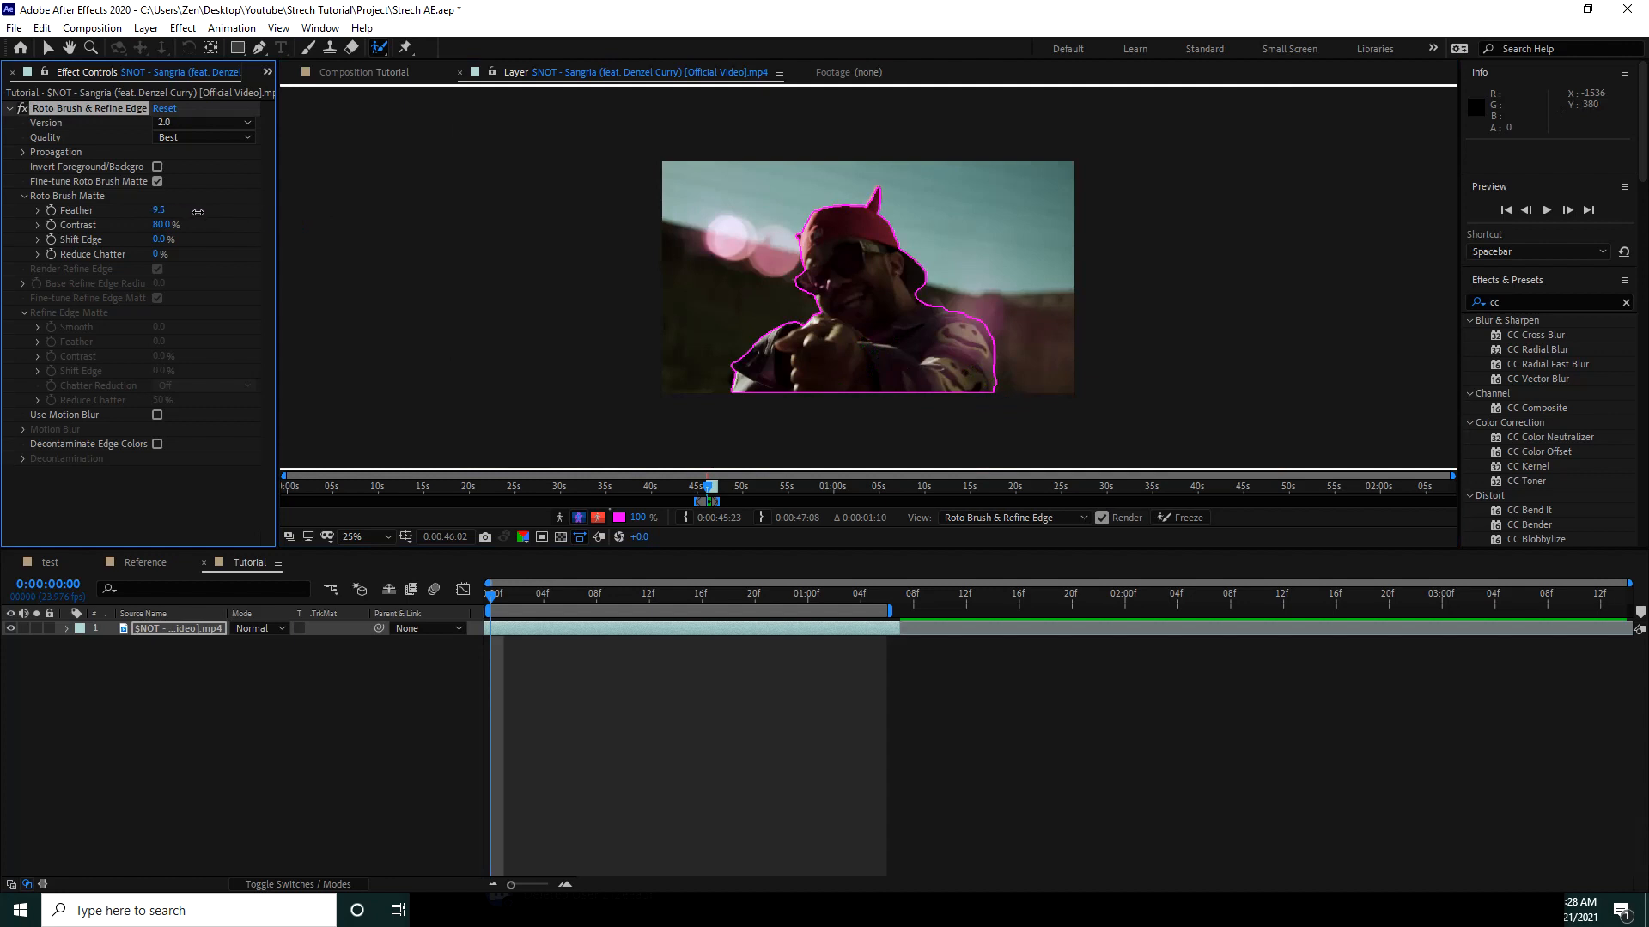
drag(156, 254, 182, 256)
click(1546, 209)
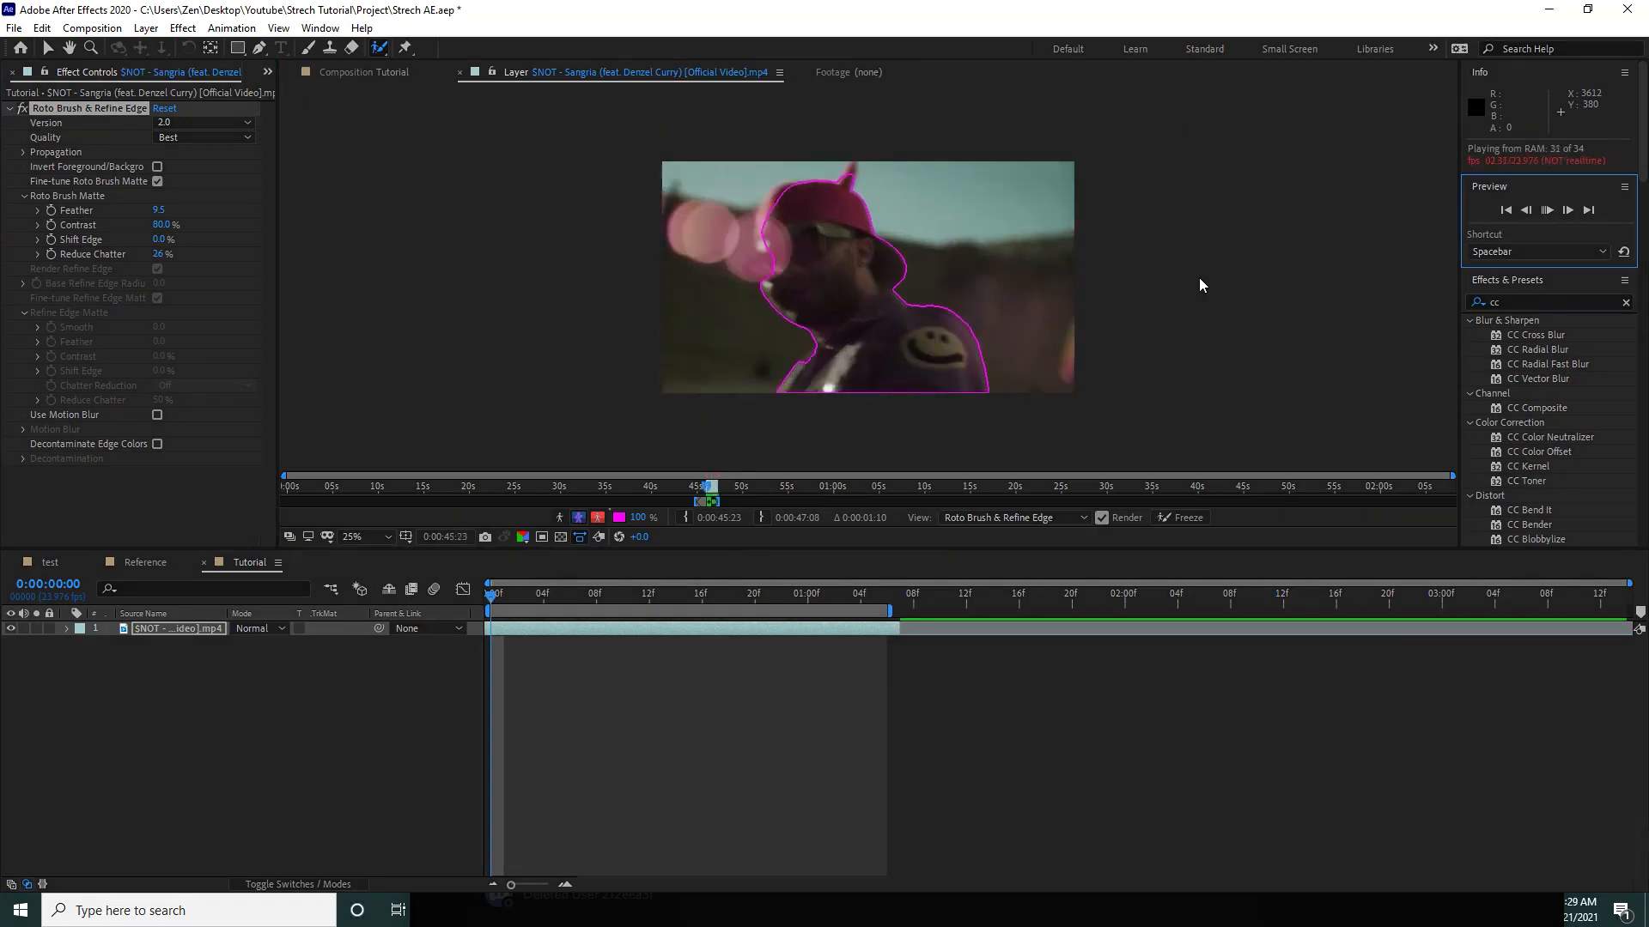
- At 0:00:01:01, subtract the stray selected patch along the frame's lower edge from the roto selection
click(446, 637)
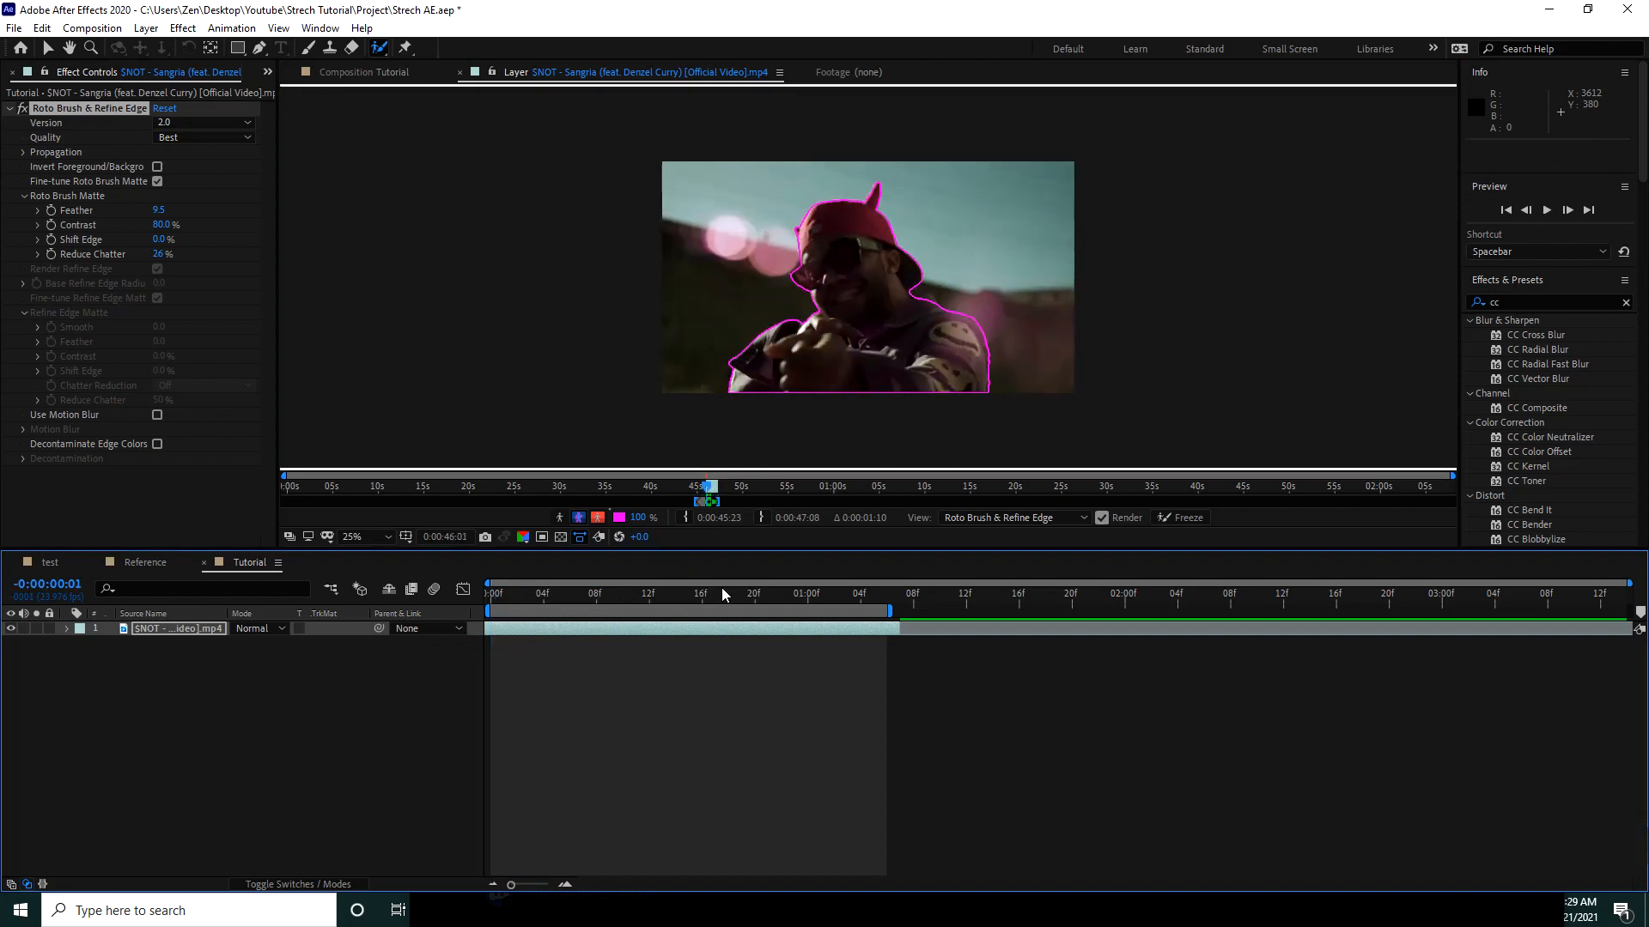
drag(722, 587, 807, 630)
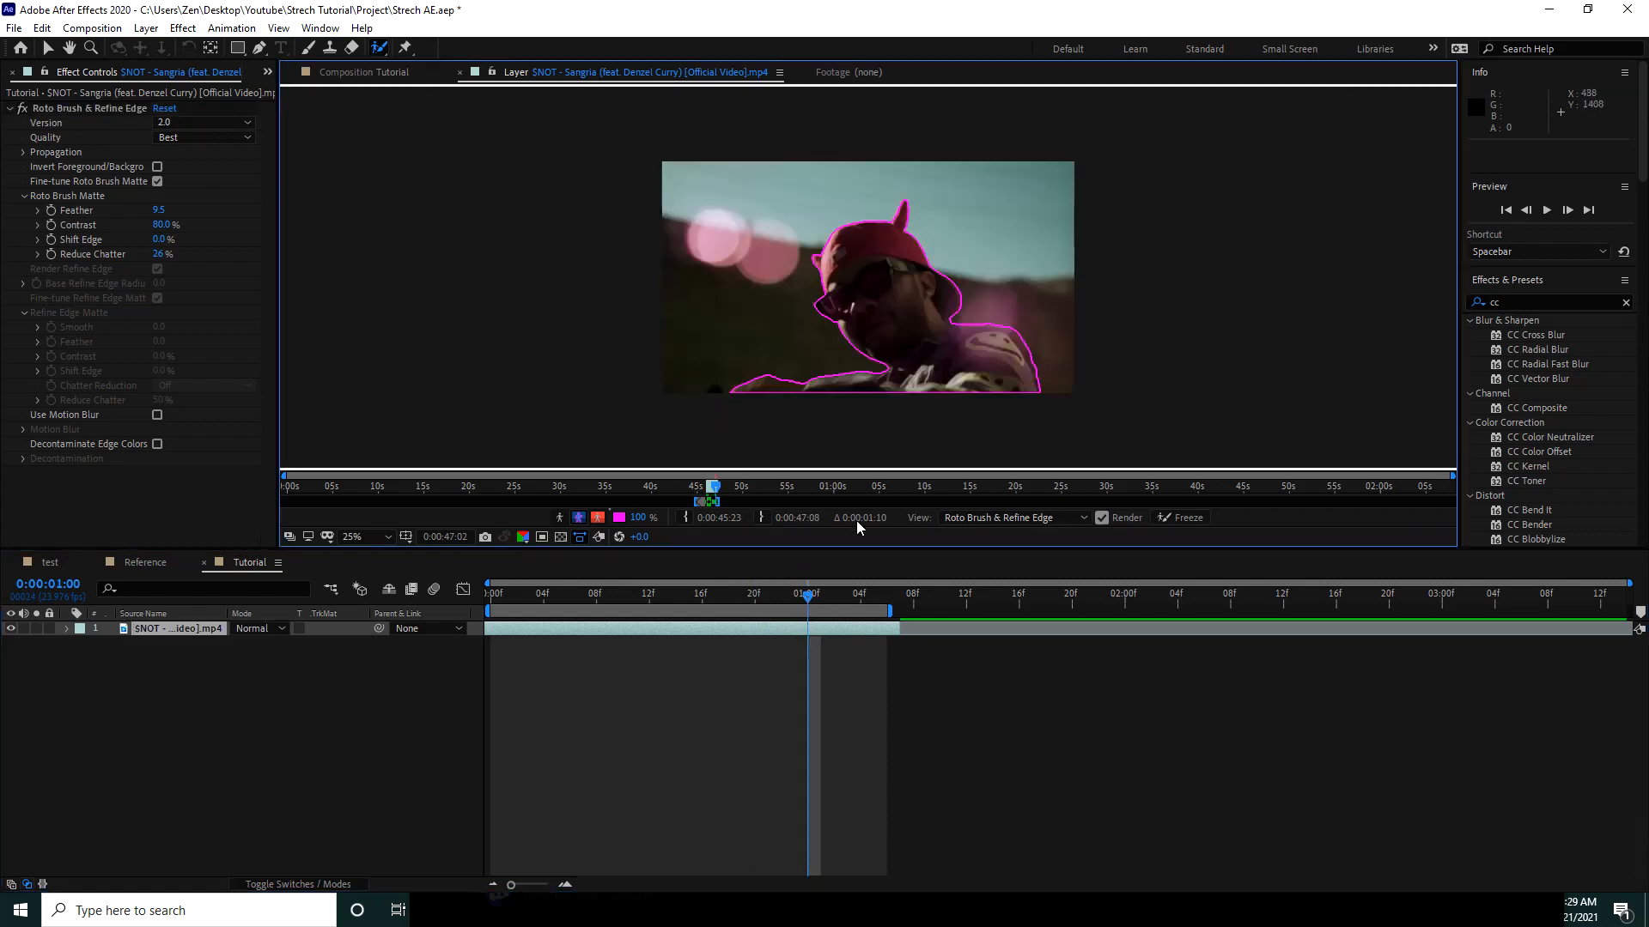
click(1567, 210)
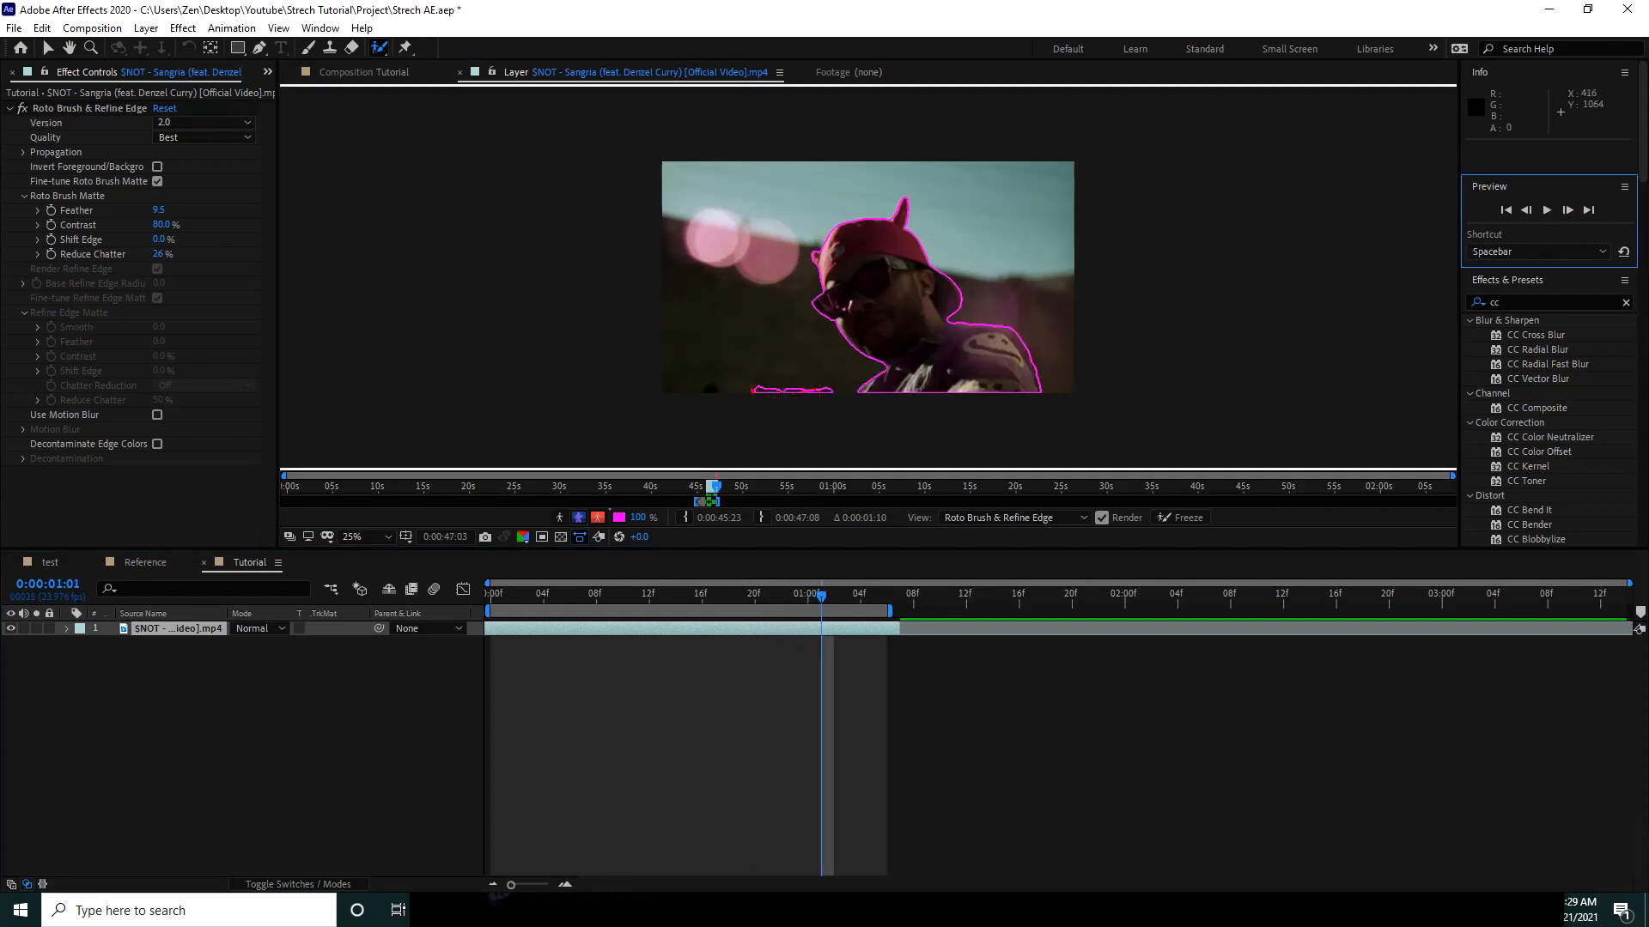
mouse_move(752, 390)
mouse_down()
mouse_move(827, 395)
mouse_move(751, 407)
mouse_up()
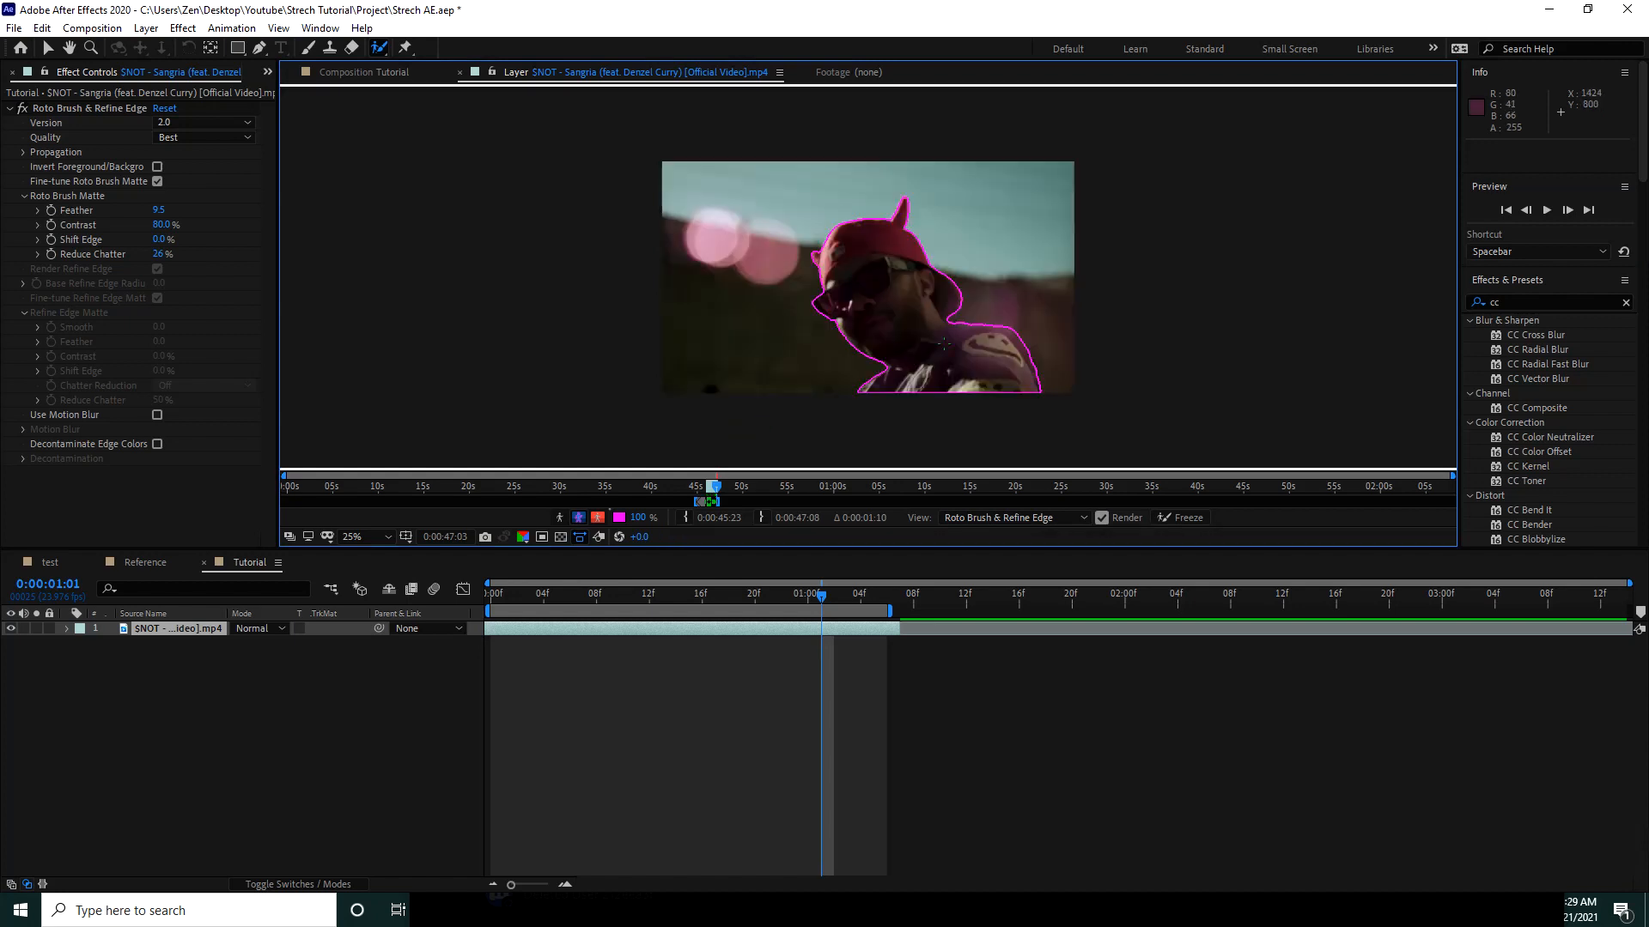
- Check the roto outline frame by frame through 0:00:01:06, and trim one frame off the end of the layer
click(1566, 211)
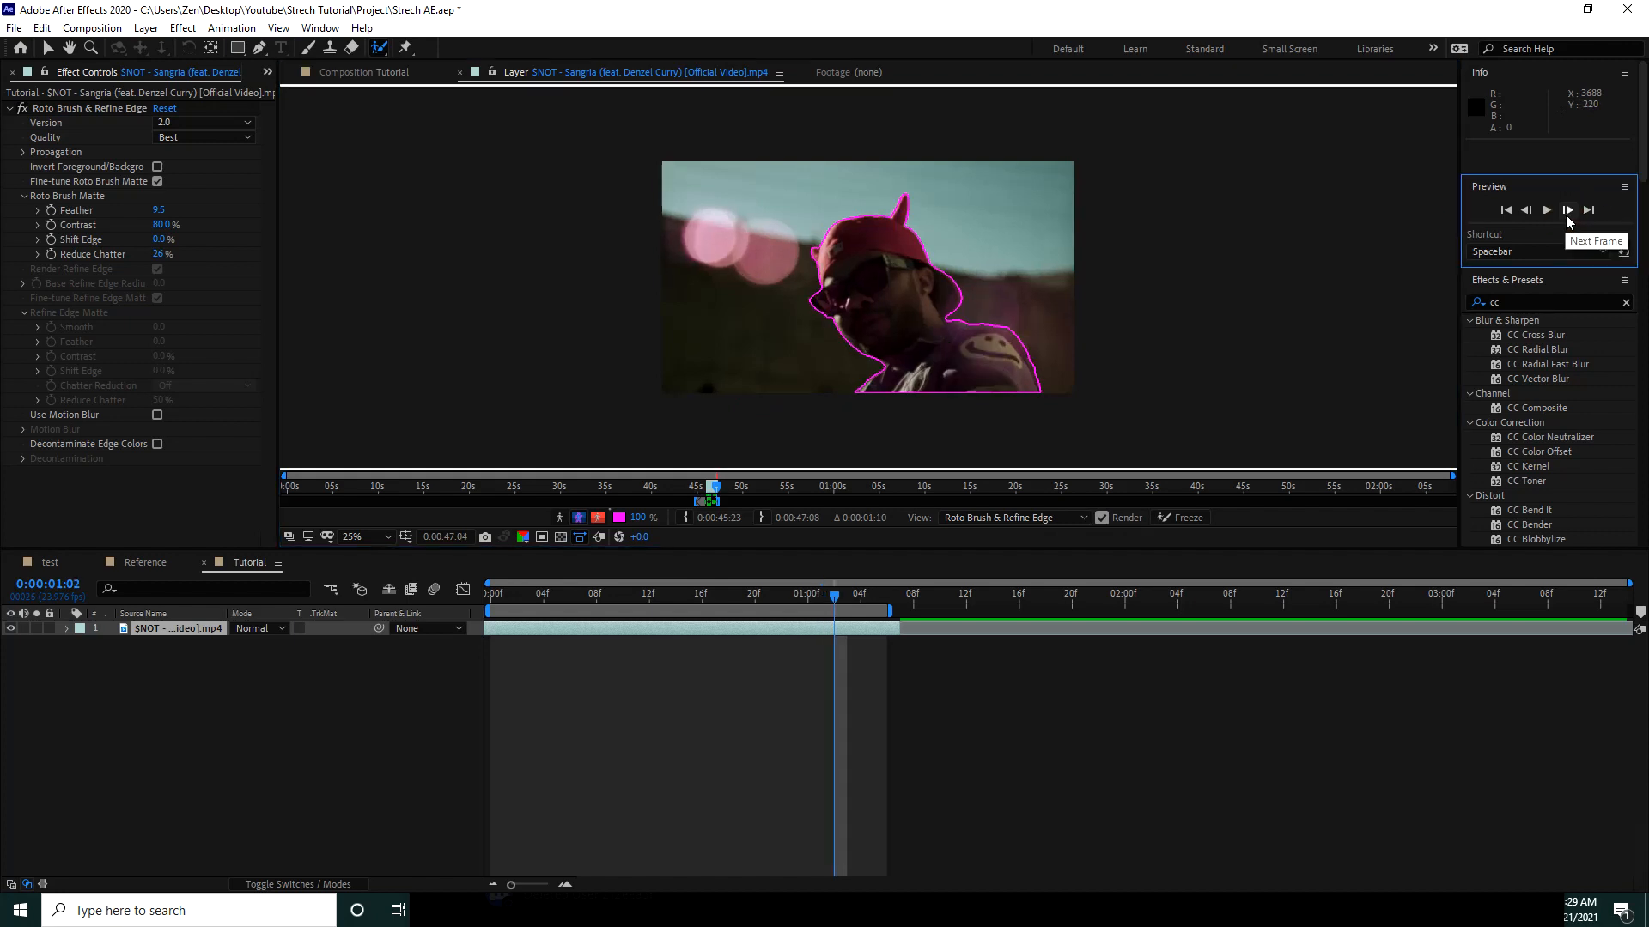
click(1566, 211)
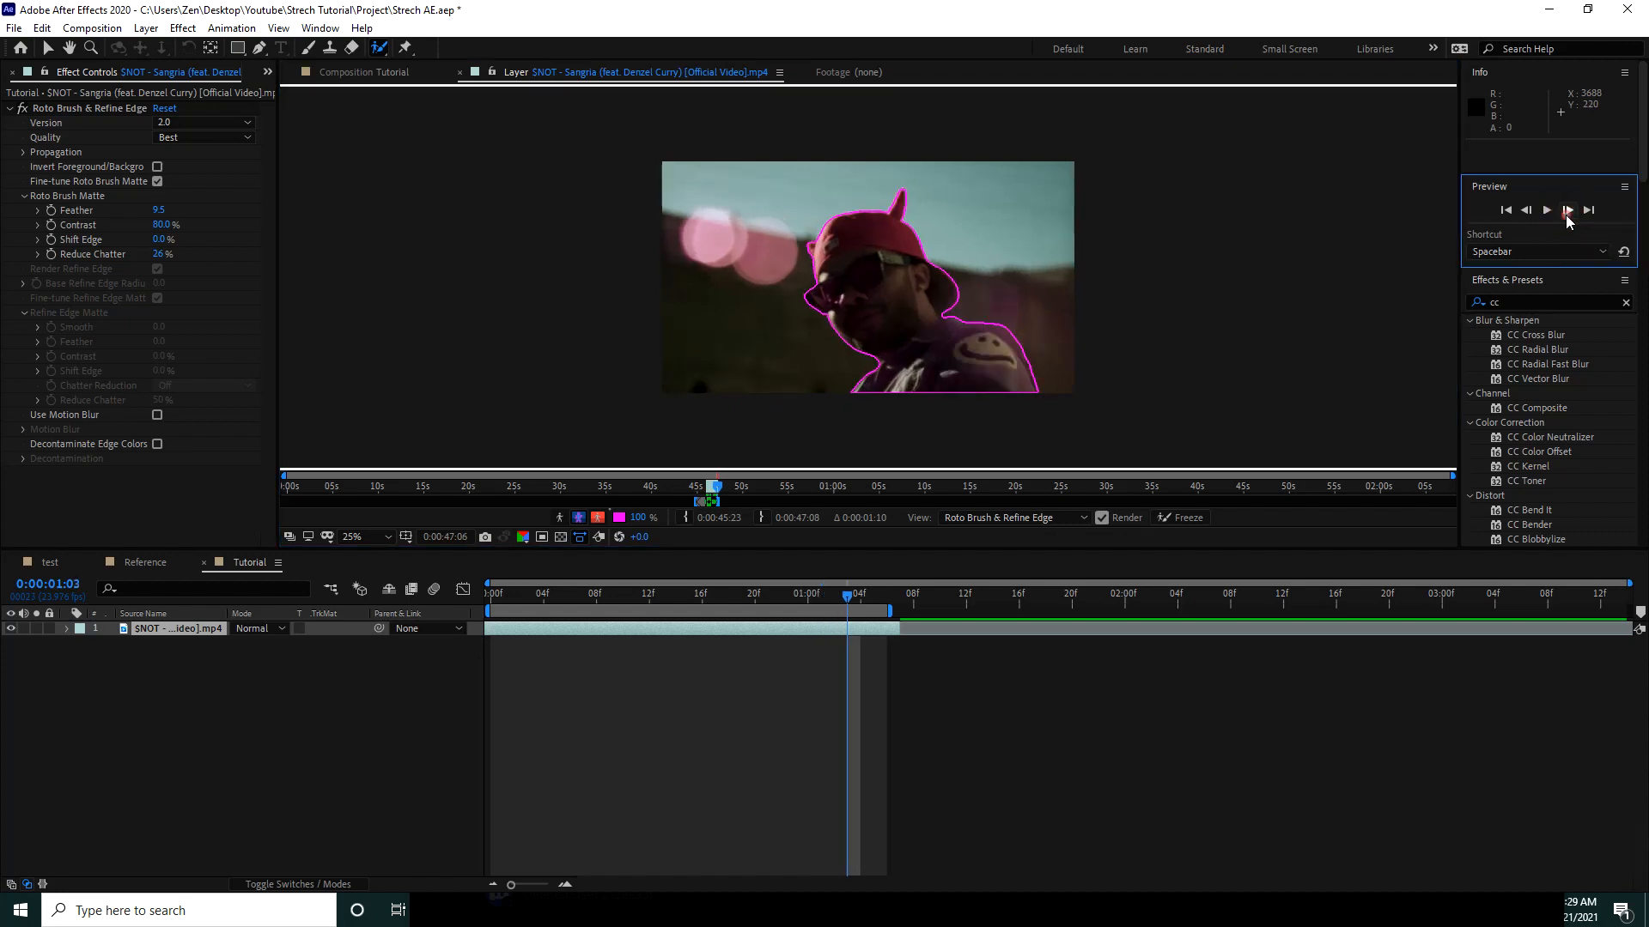
click(1566, 211)
click(1566, 212)
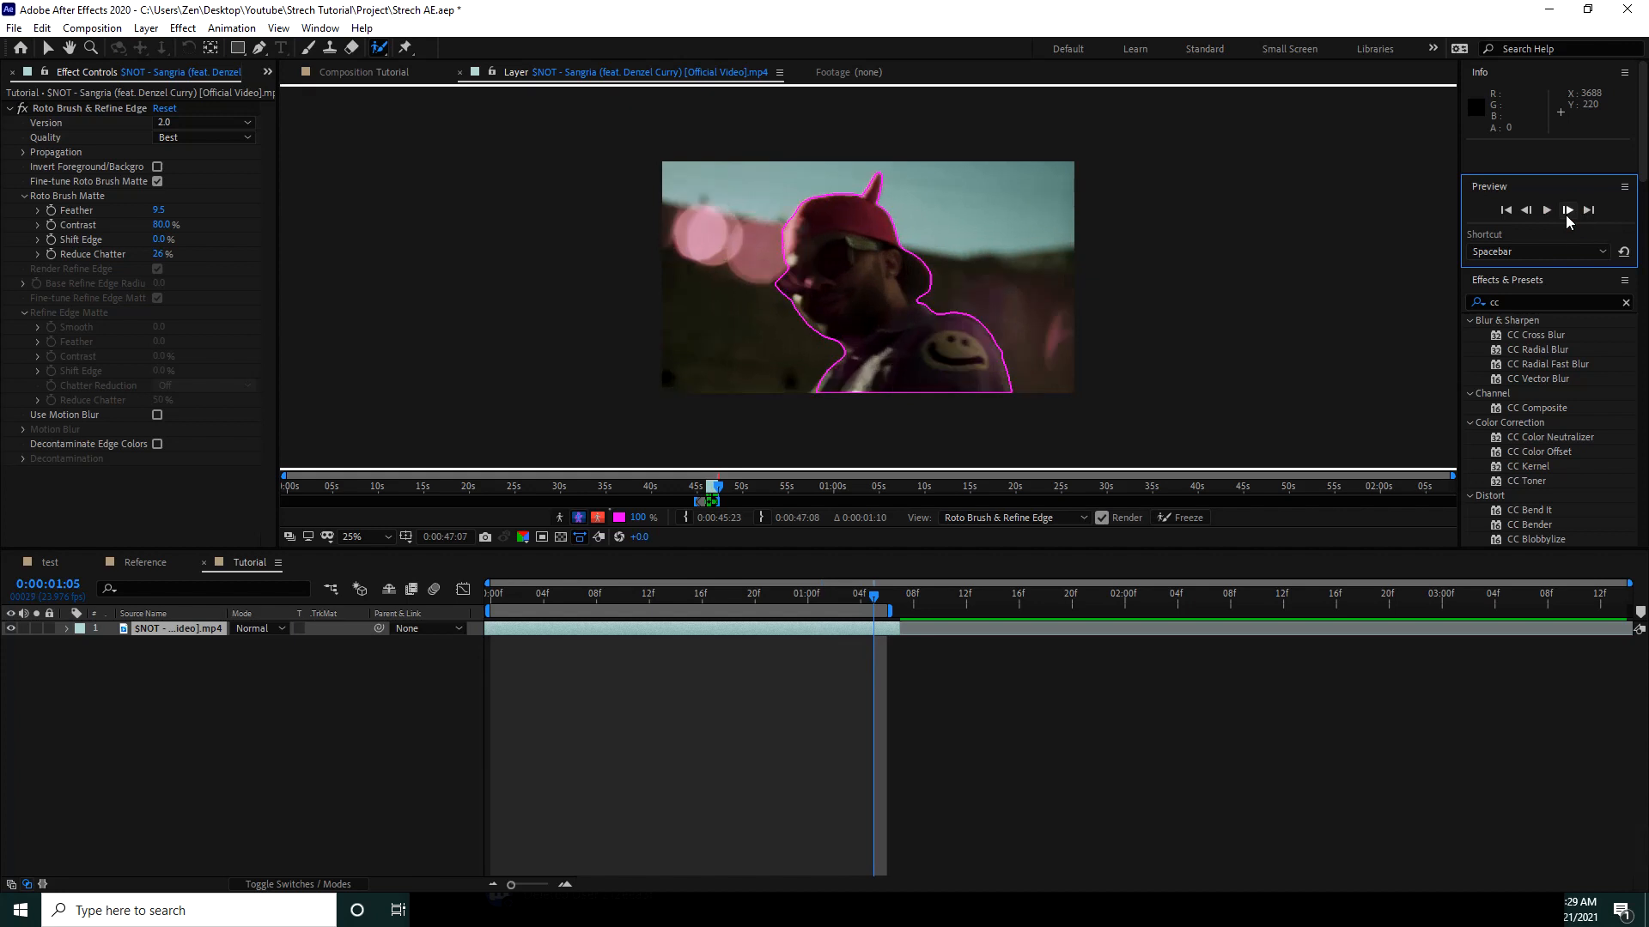
click(1531, 213)
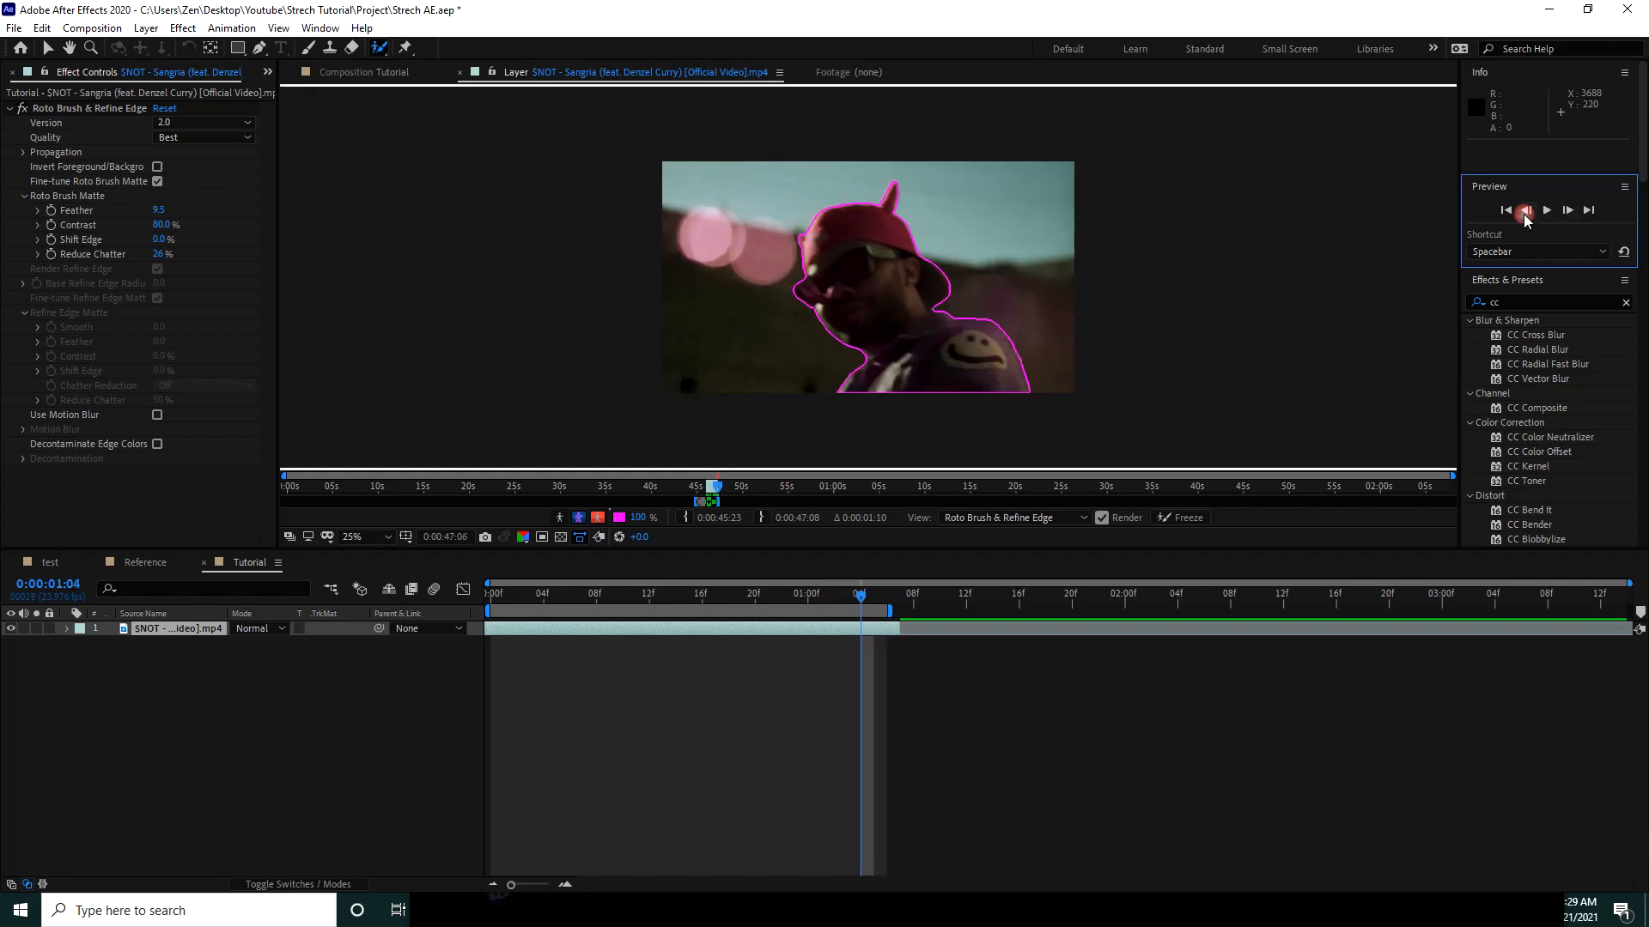
click(1567, 211)
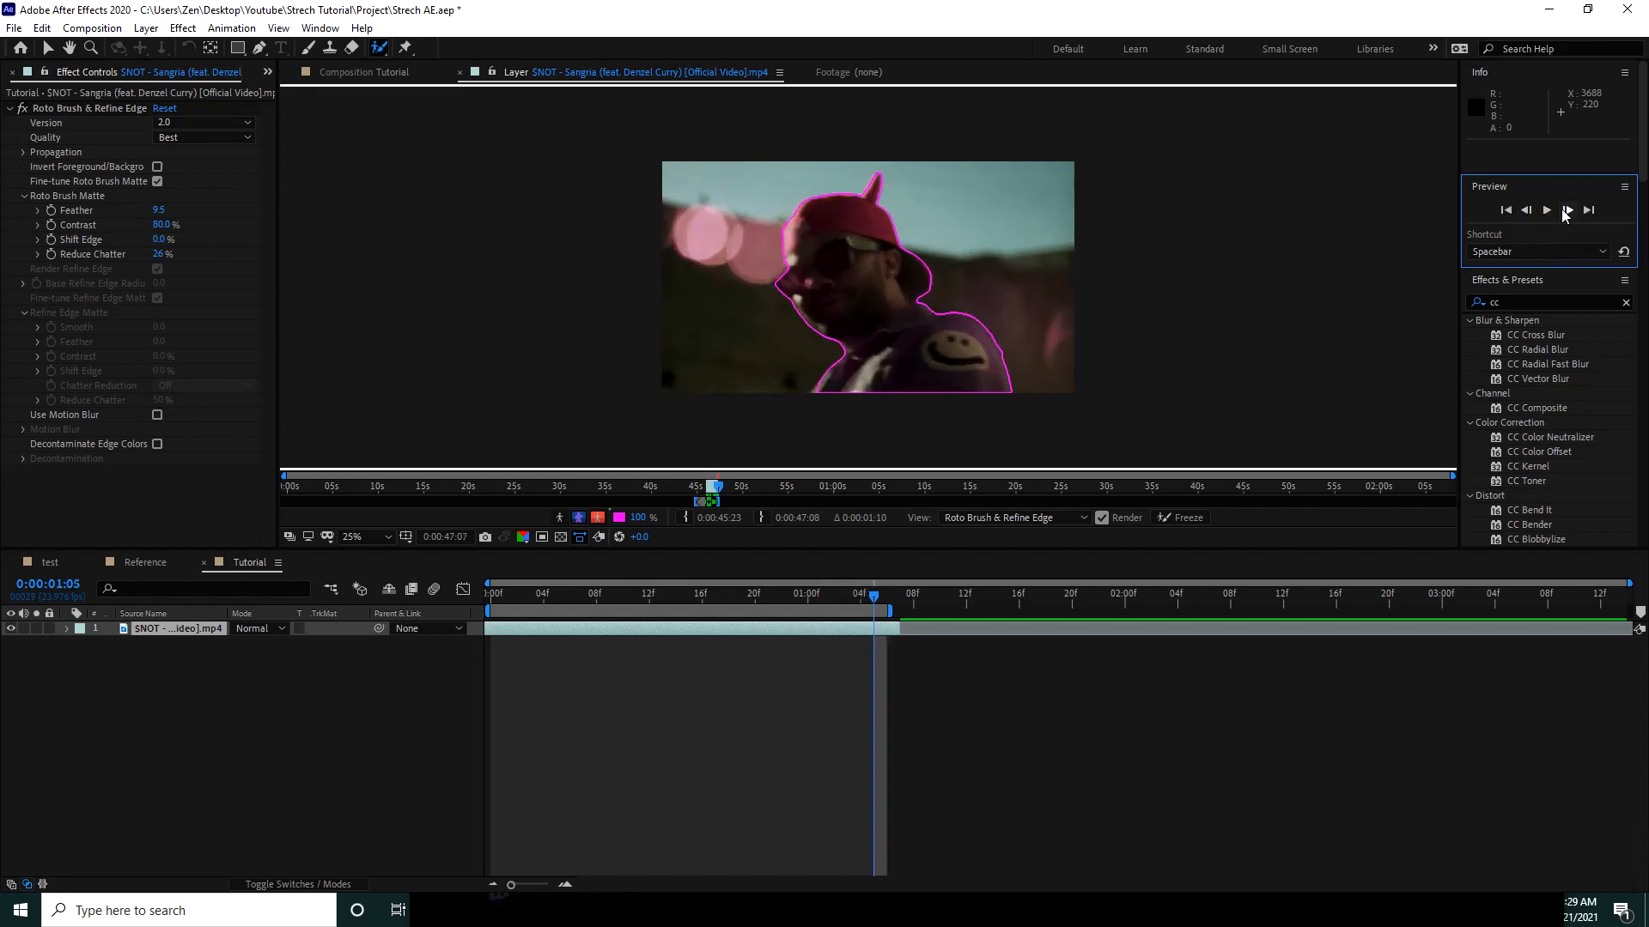
click(1566, 211)
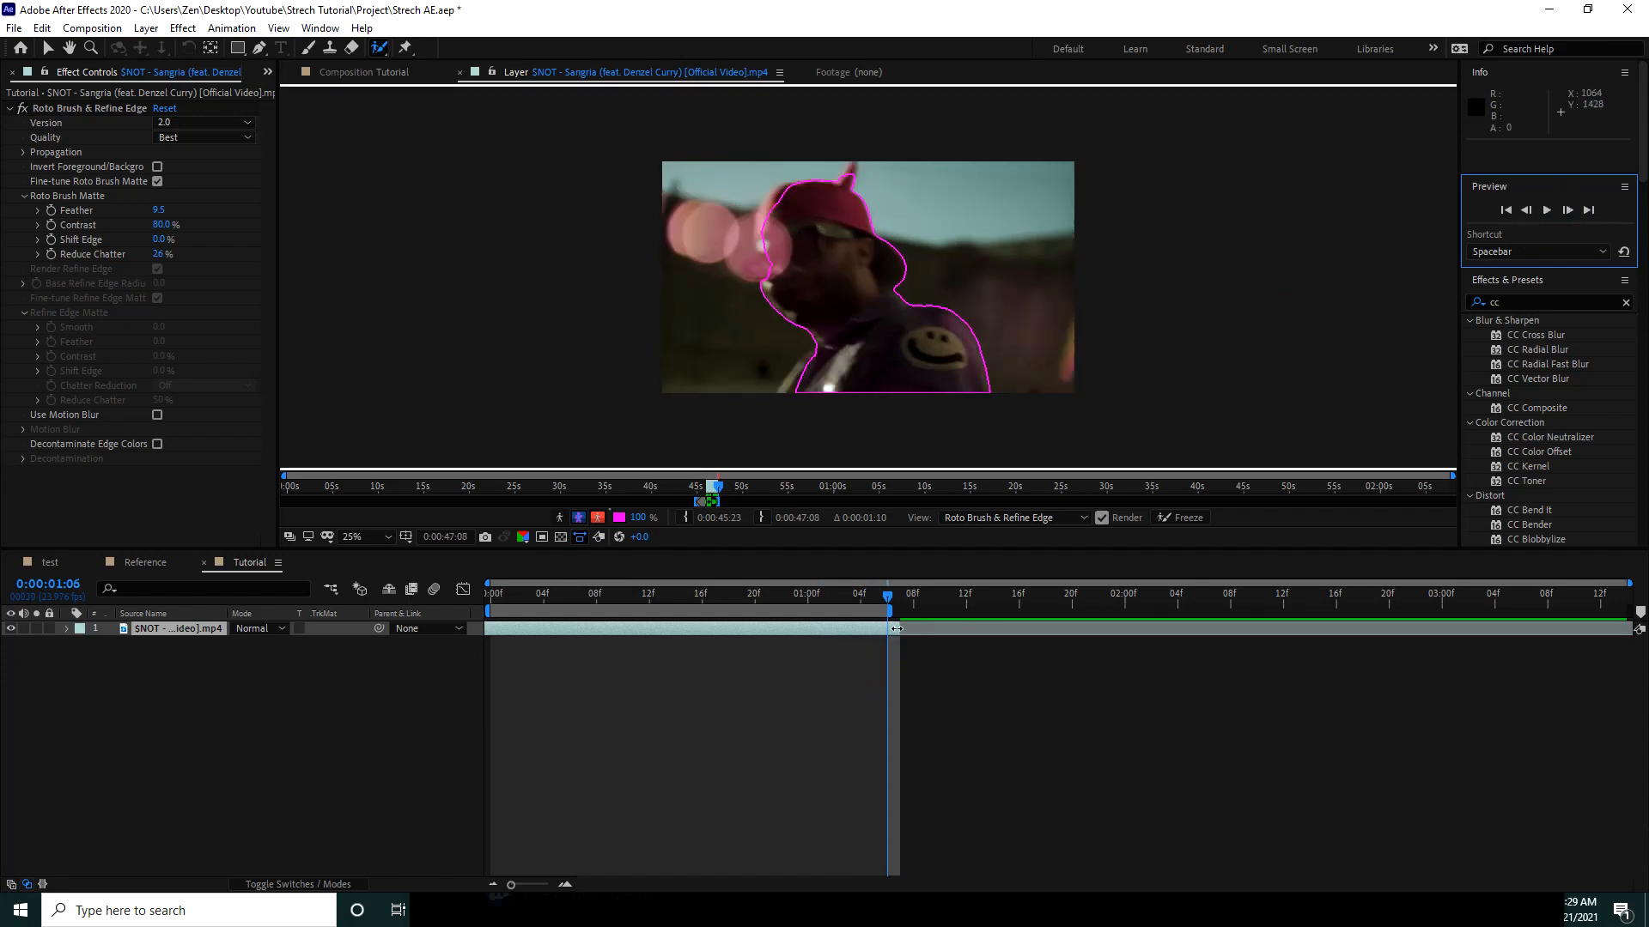
- Freeze the Roto Brush propagation and show the cutout in the Tutorial composition at 0:00:00:02
click(516, 606)
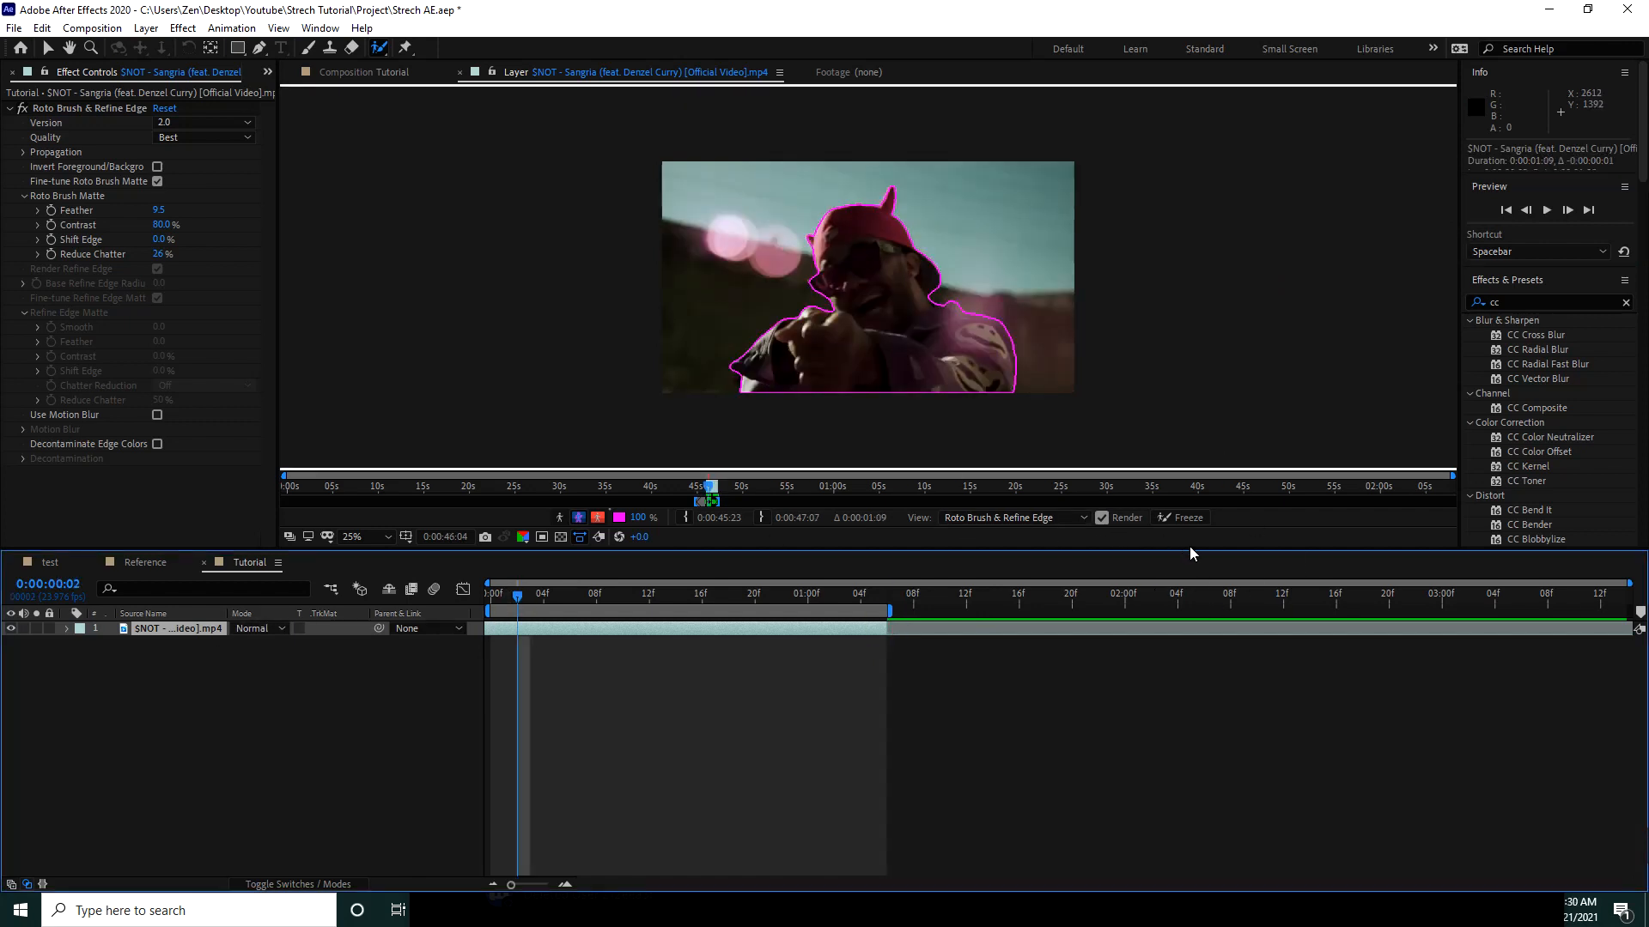
click(1189, 522)
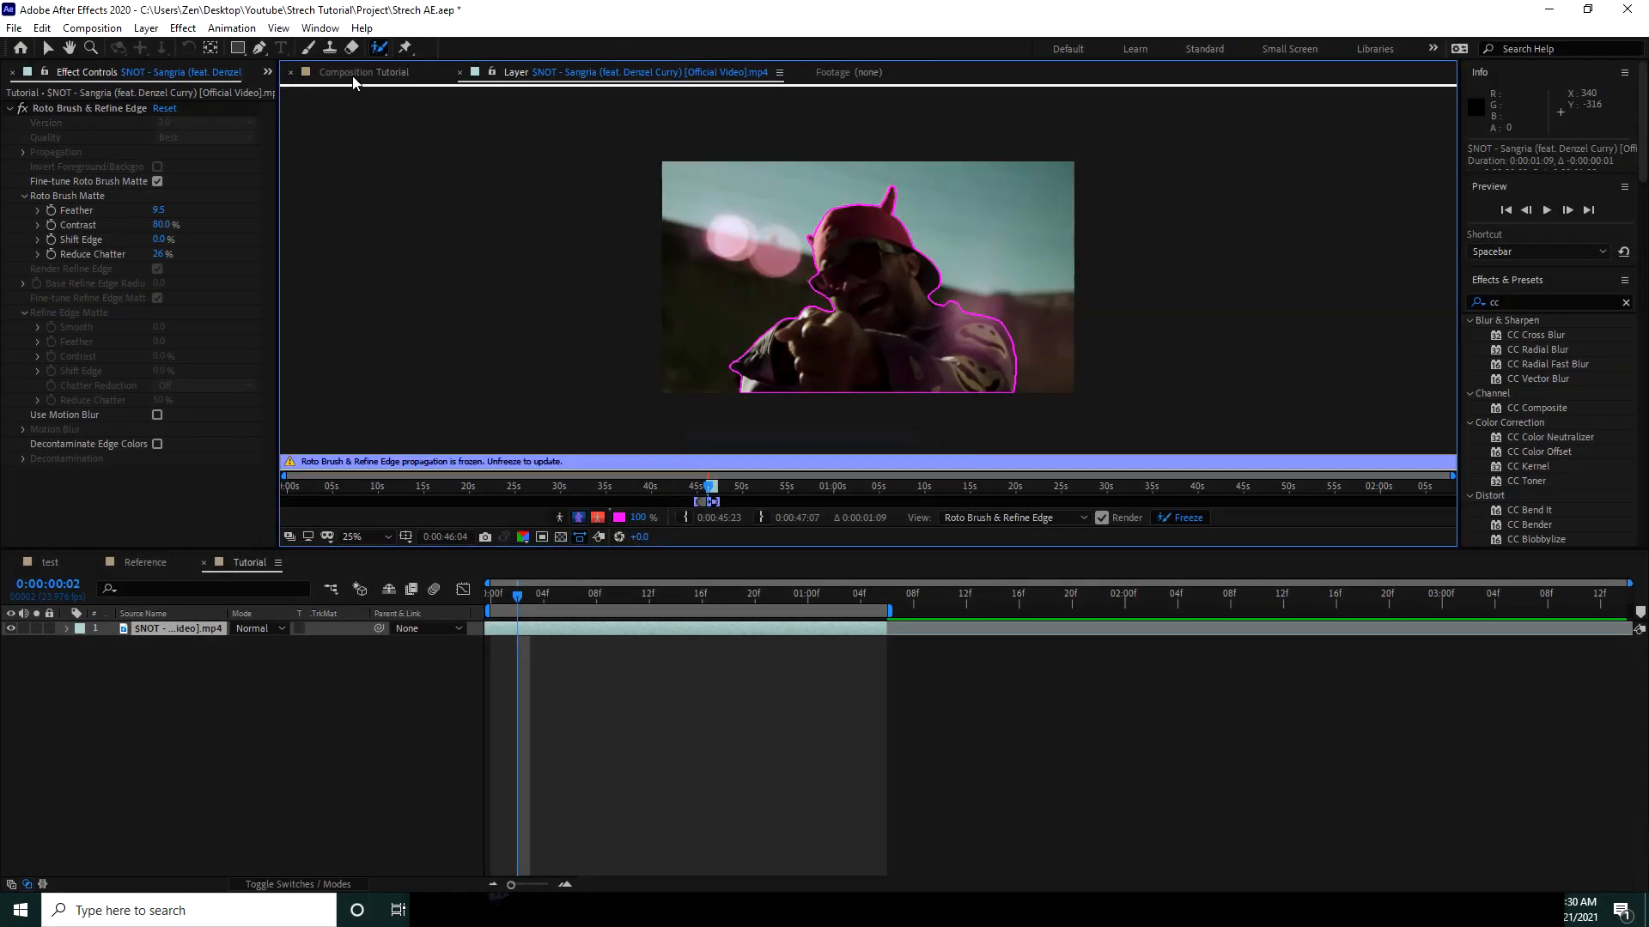
click(355, 75)
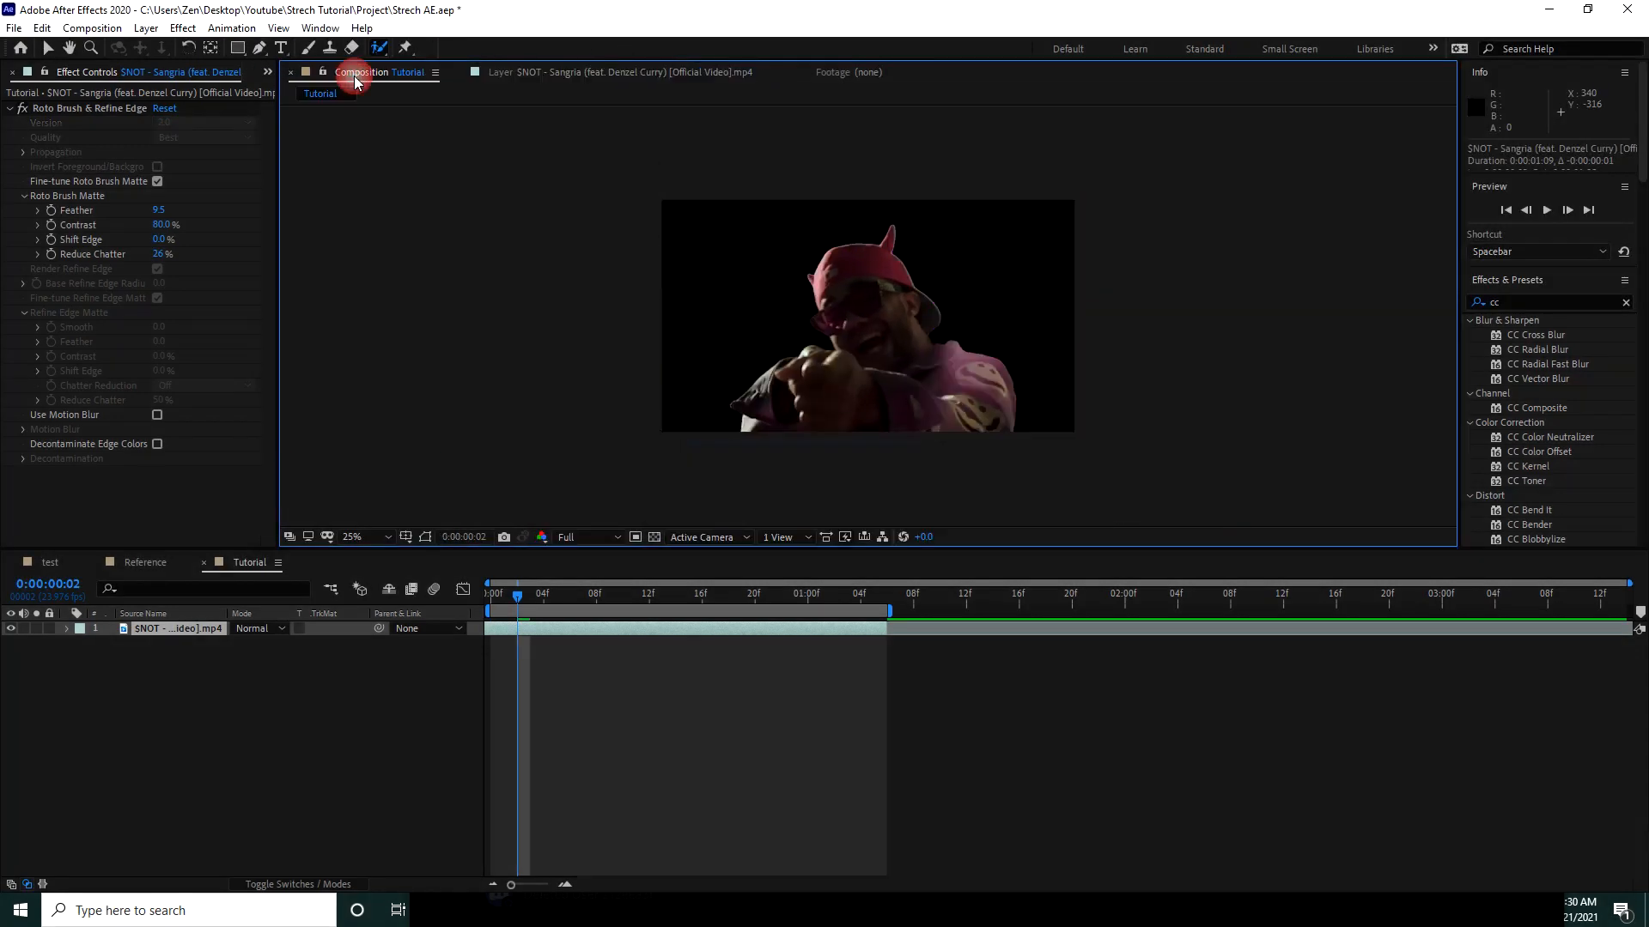
- Switch to the Selection tool and duplicate the rotoscoped video layer
click(48, 48)
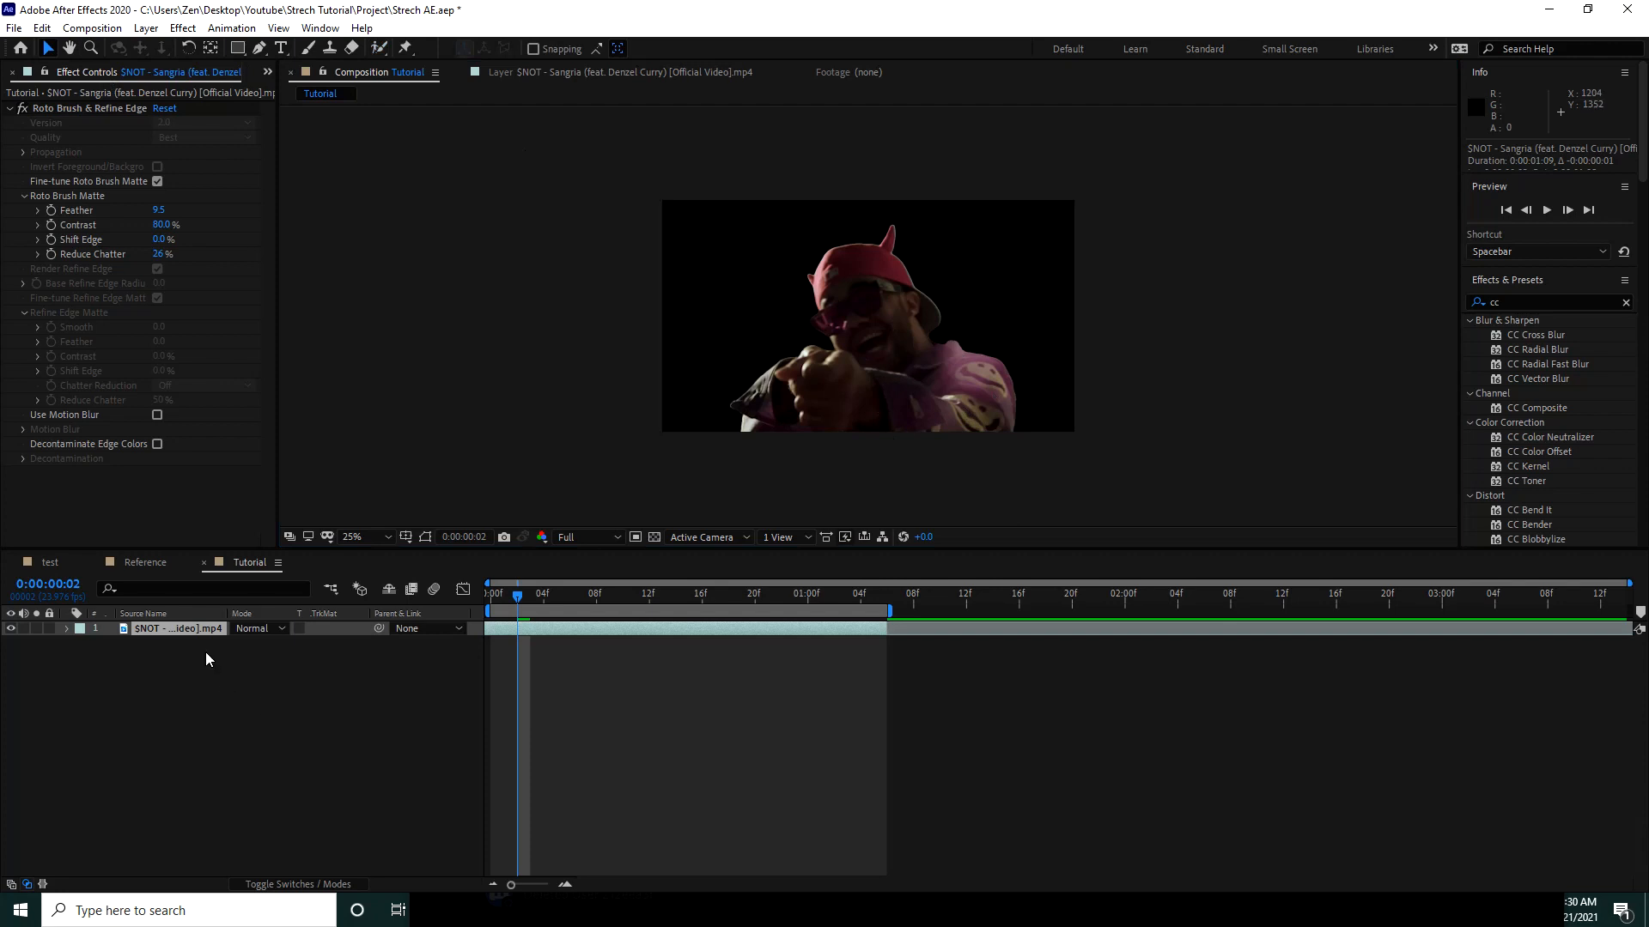
click(194, 633)
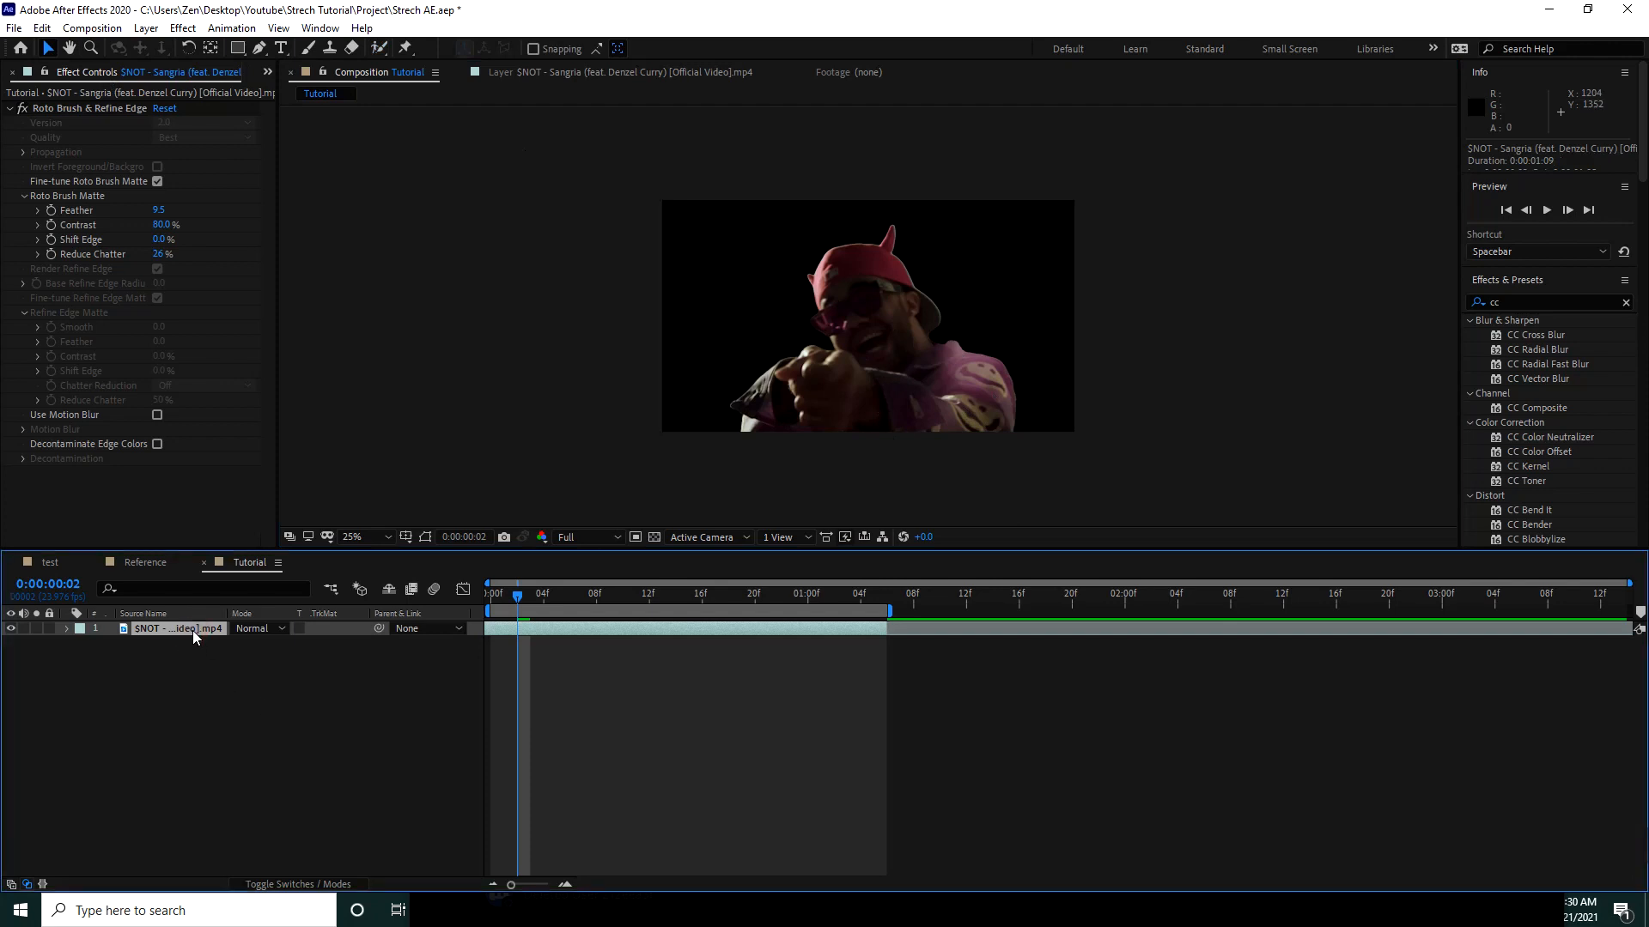
key(ctrl+d)
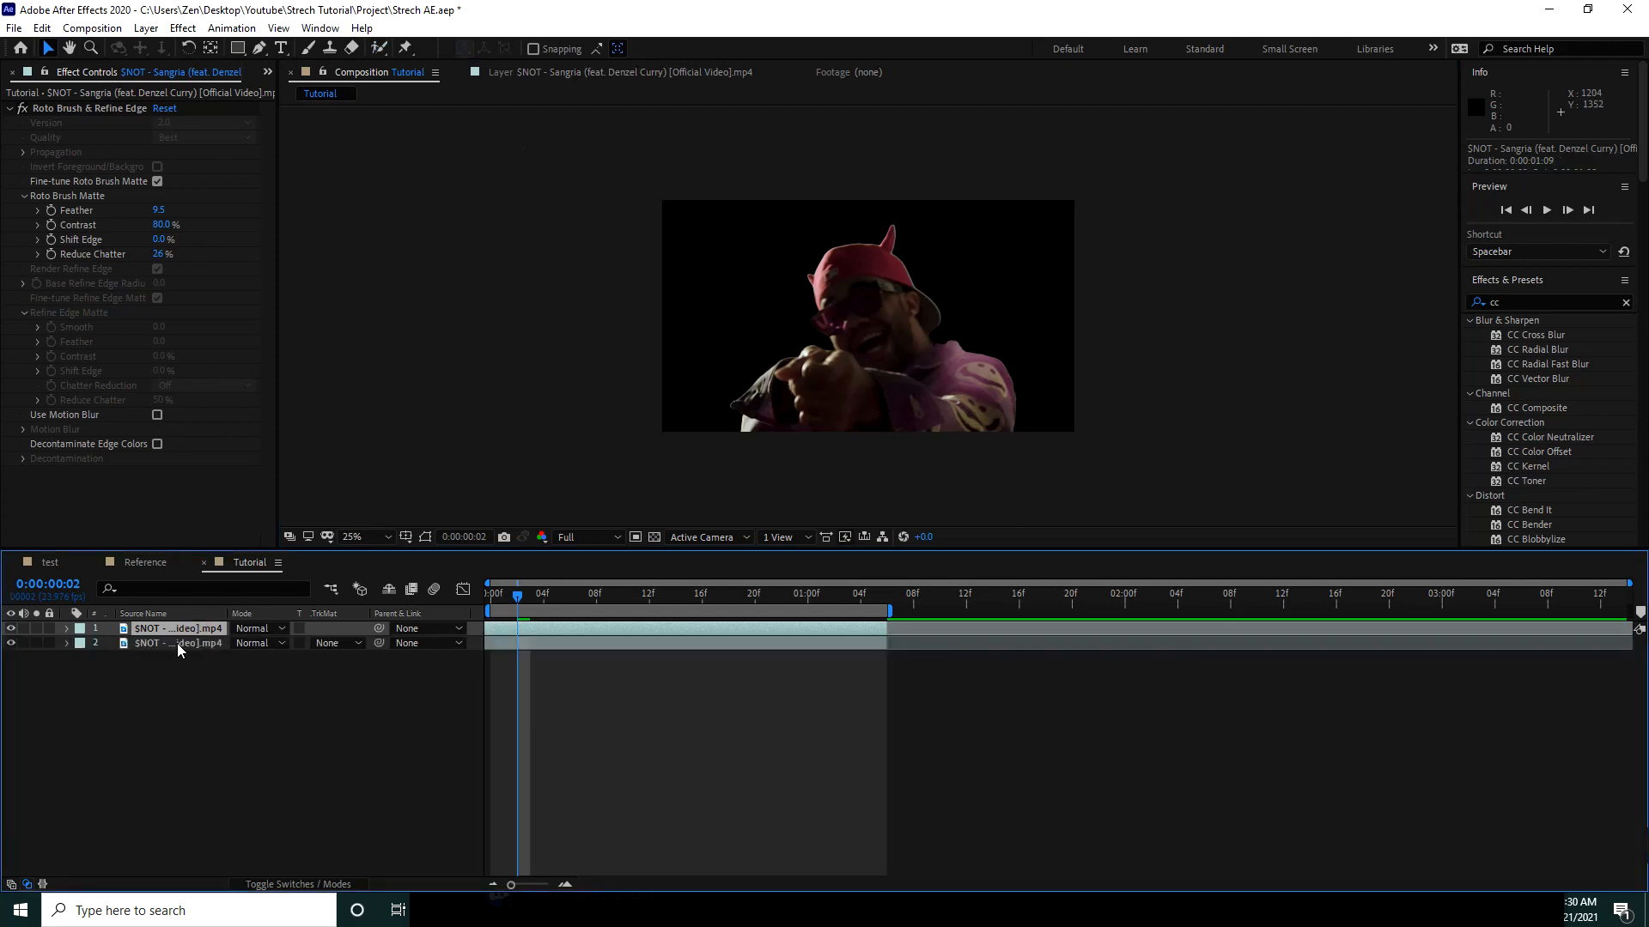
- Disable the Roto Brush & Refine Edge effect on the lower copy of the video layer, toggling it to compare
click(179, 646)
click(21, 109)
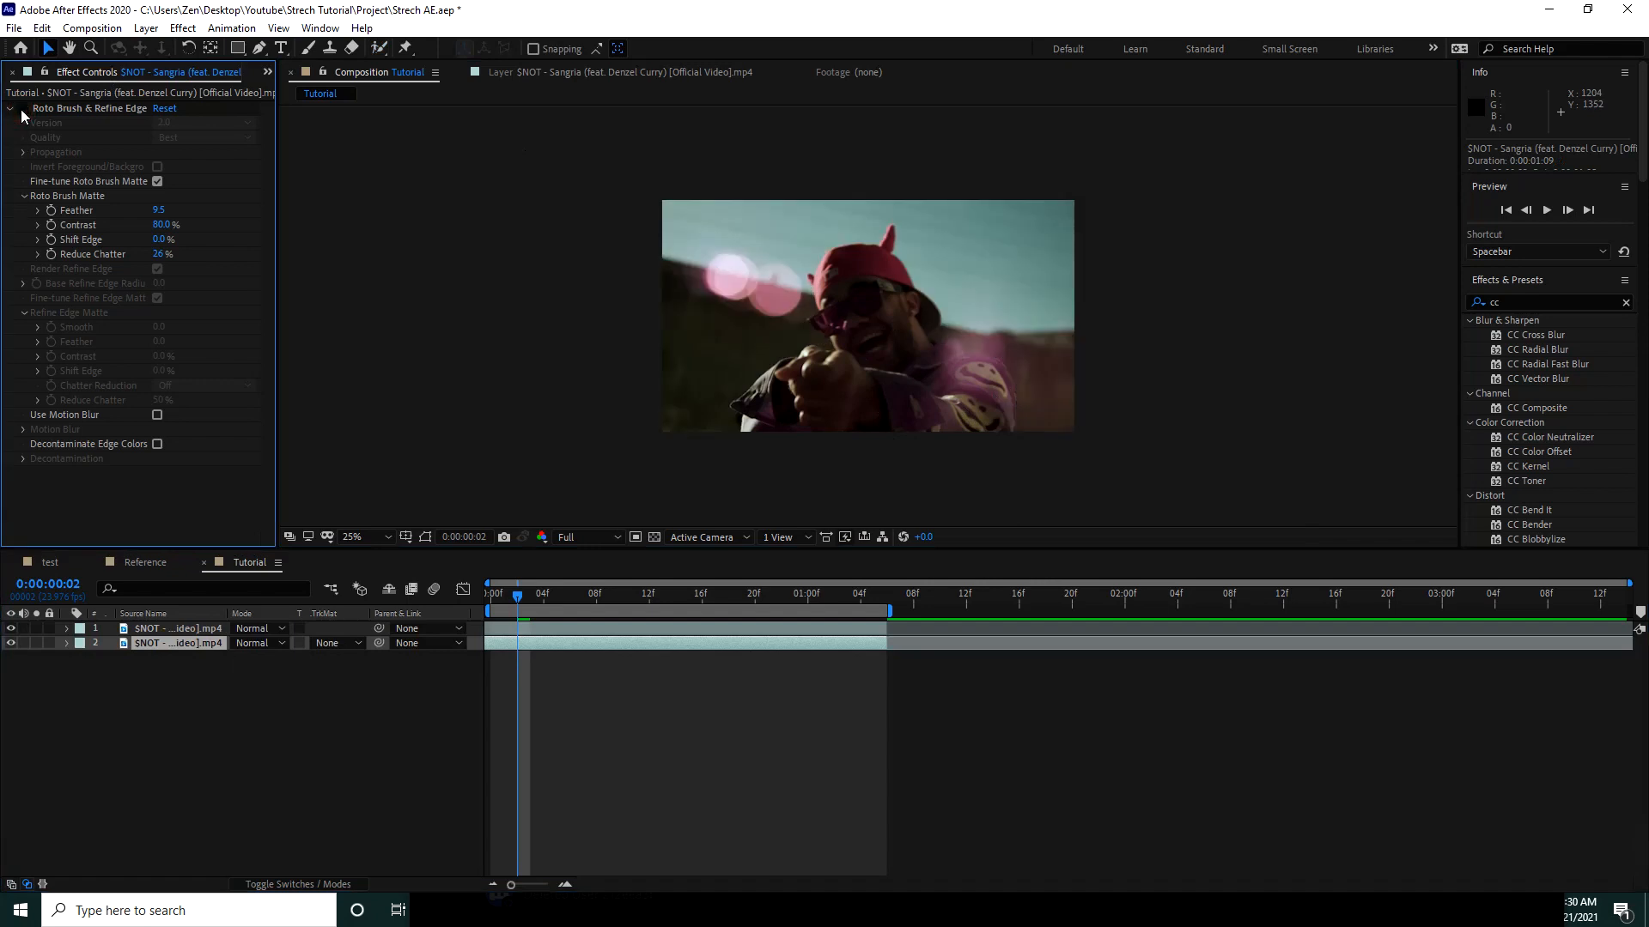
click(22, 109)
click(21, 109)
click(22, 109)
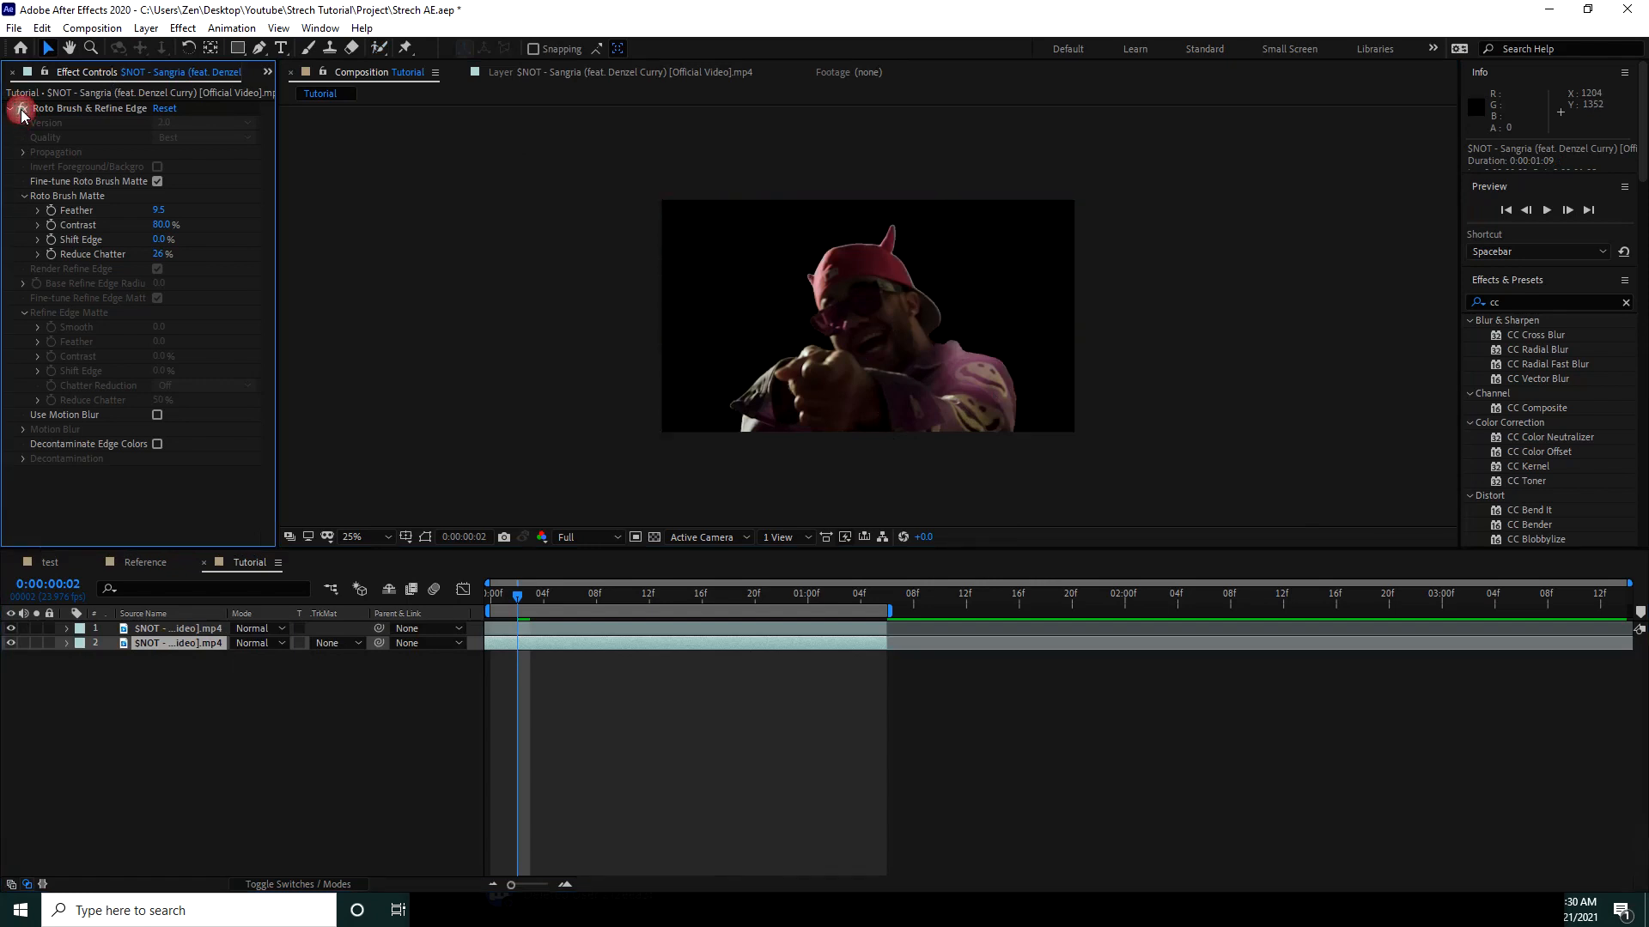
click(21, 109)
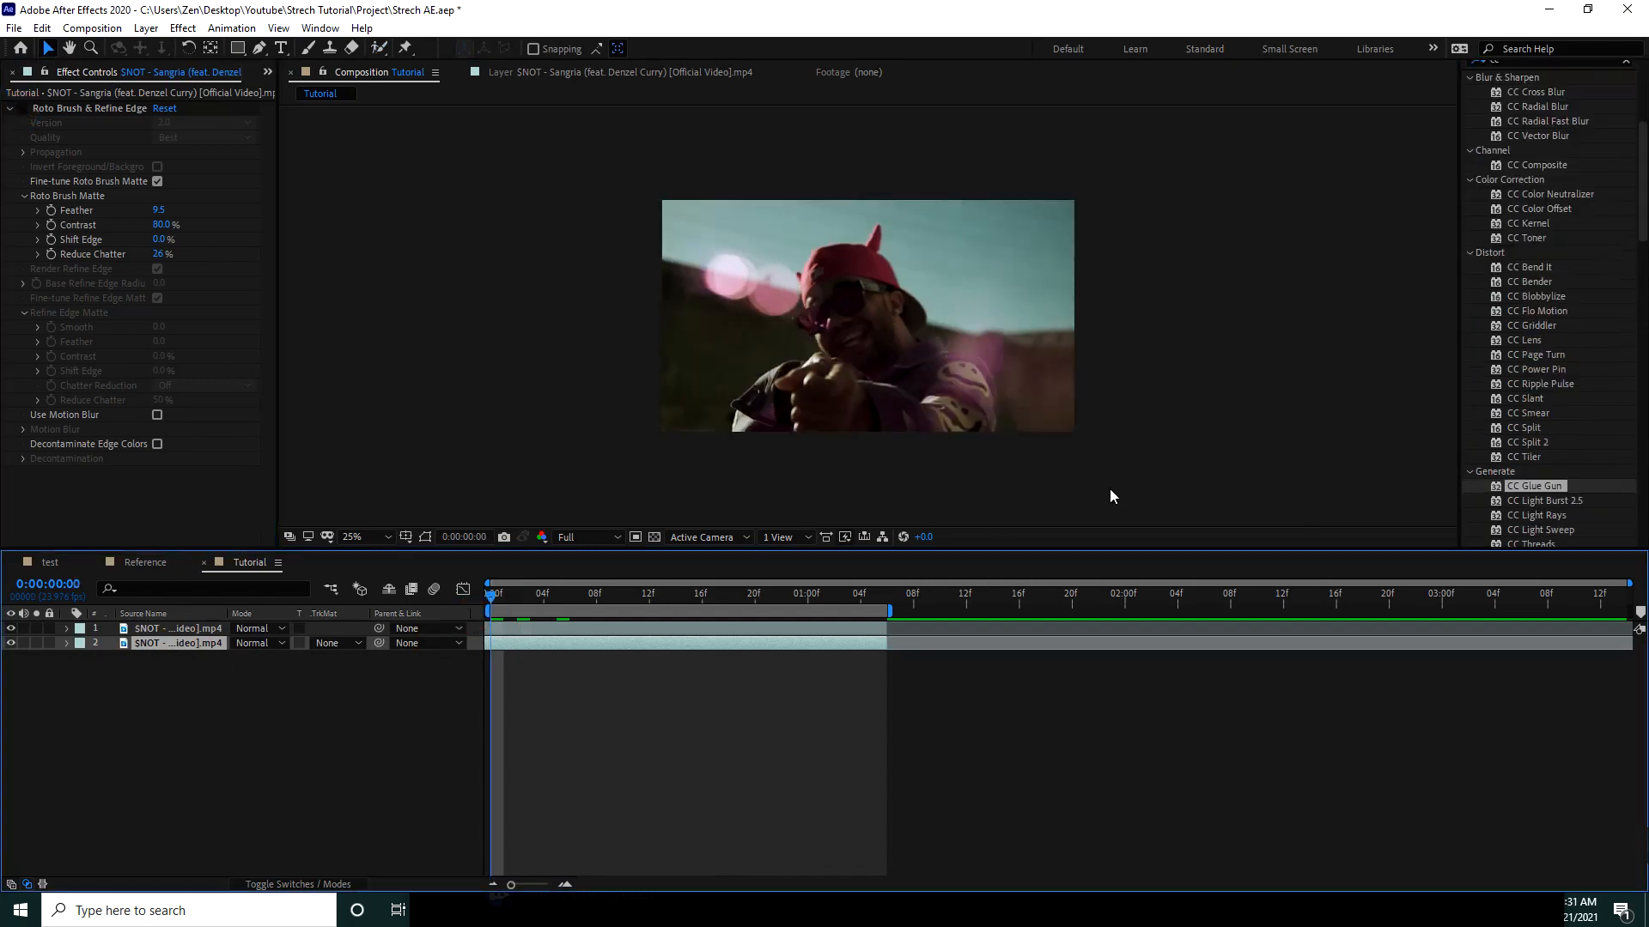
- Search the effects for "cc sca" and apply CC Scale Wipe to the upper rotoscoped video layer
scroll(1534, 427, up, 4)
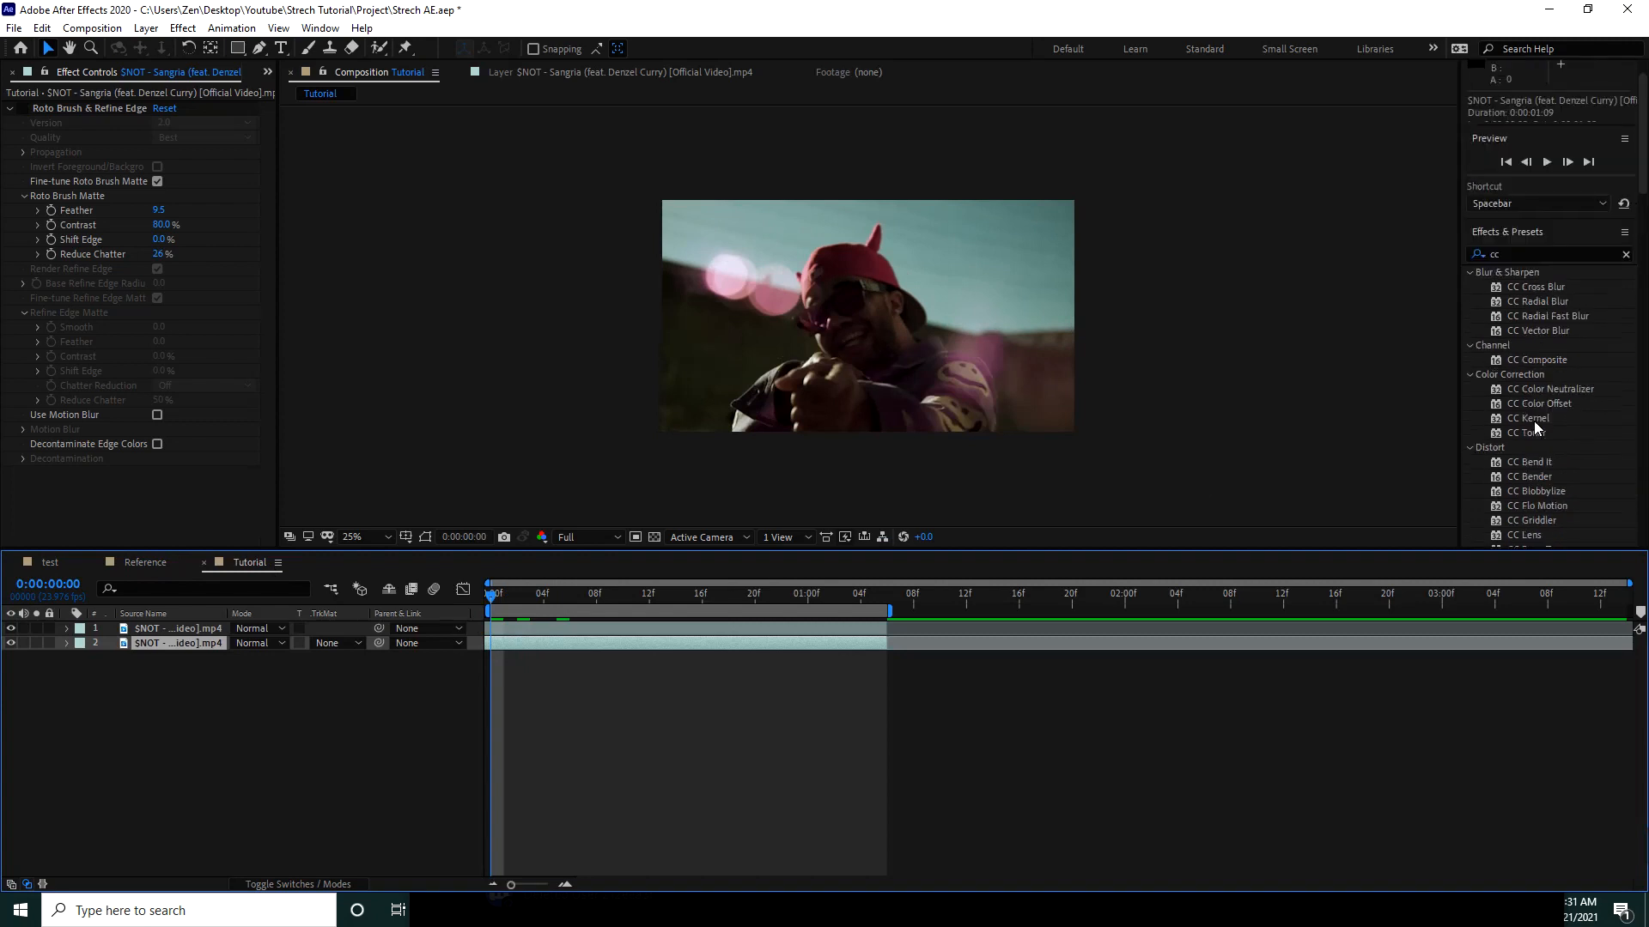
click(1562, 250)
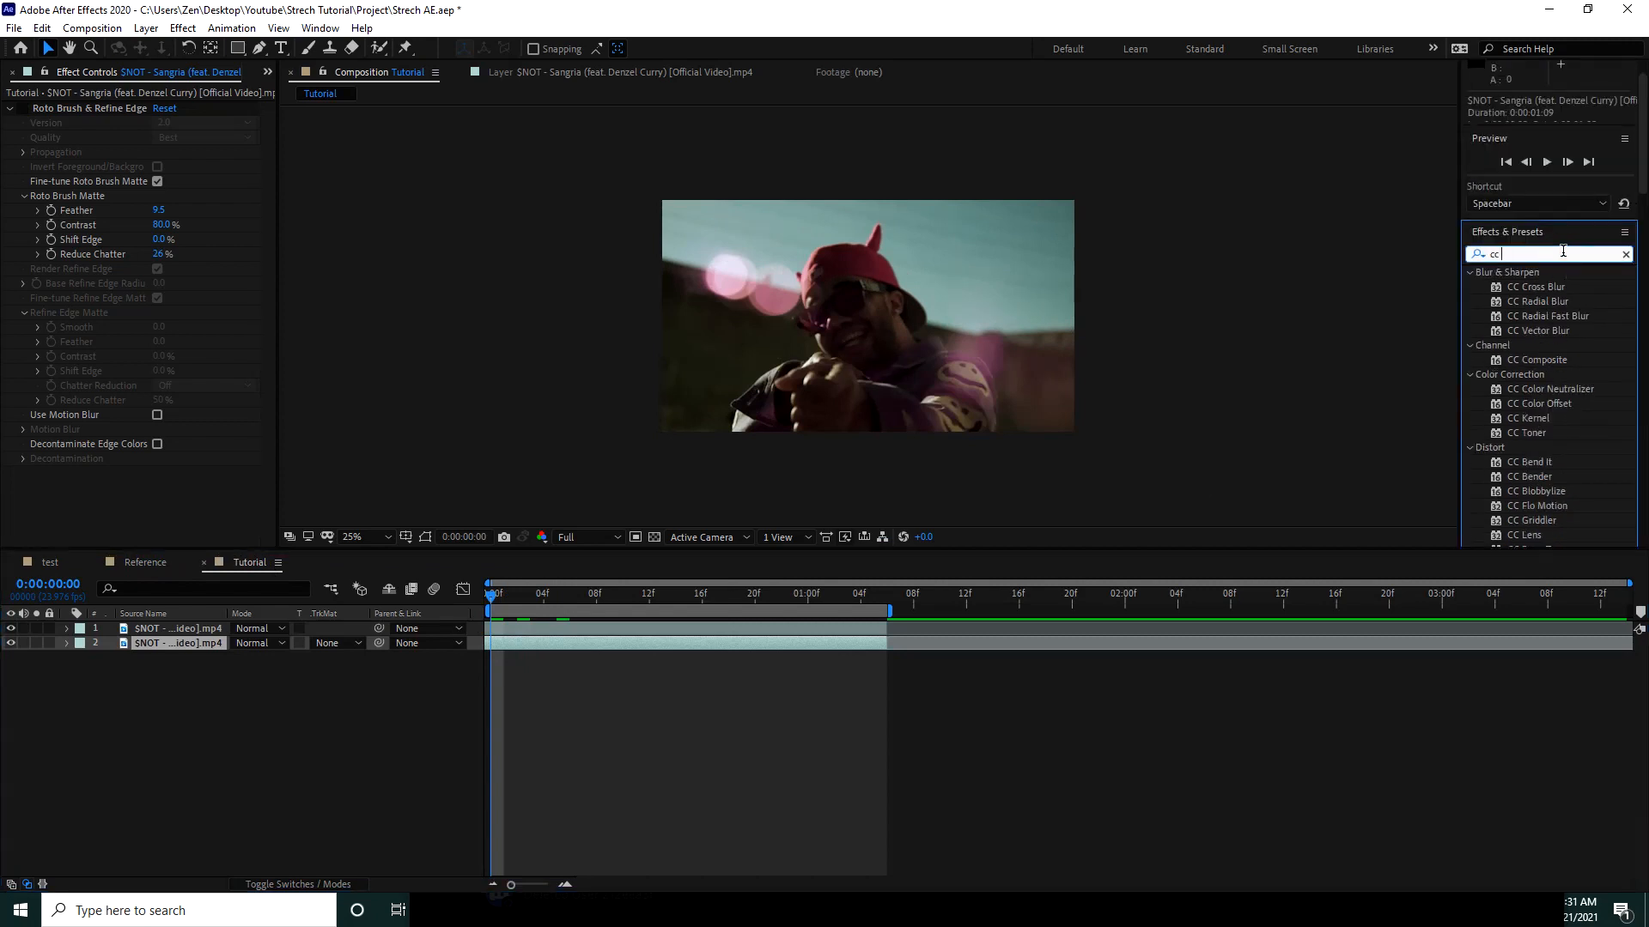
text(sca)
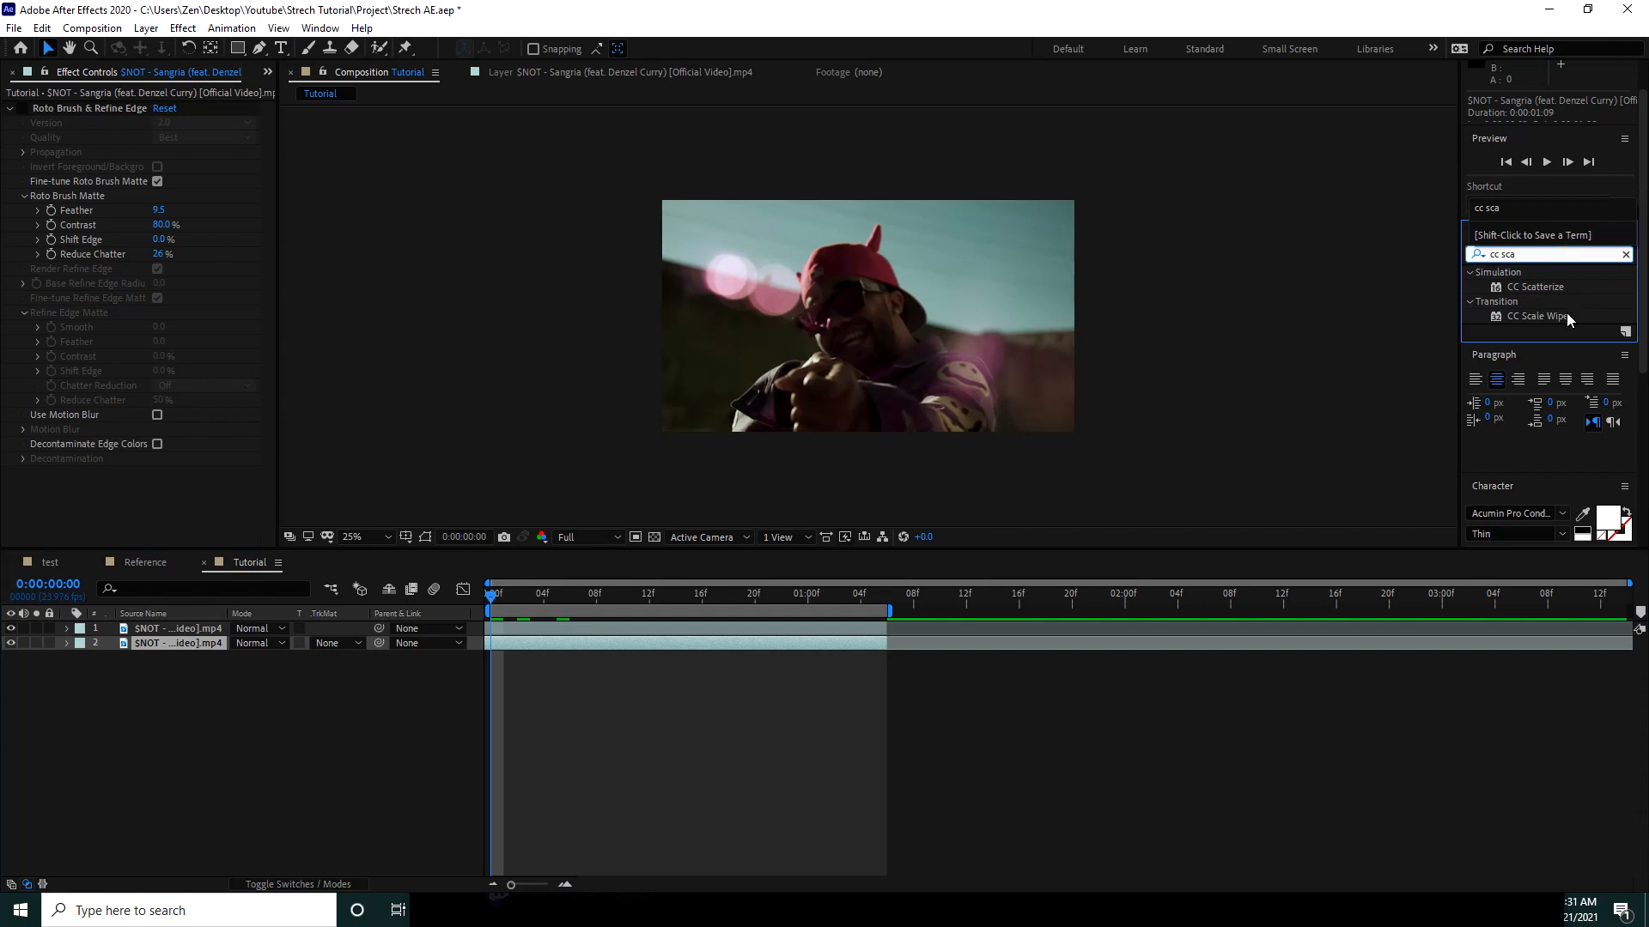
drag(1566, 314, 196, 629)
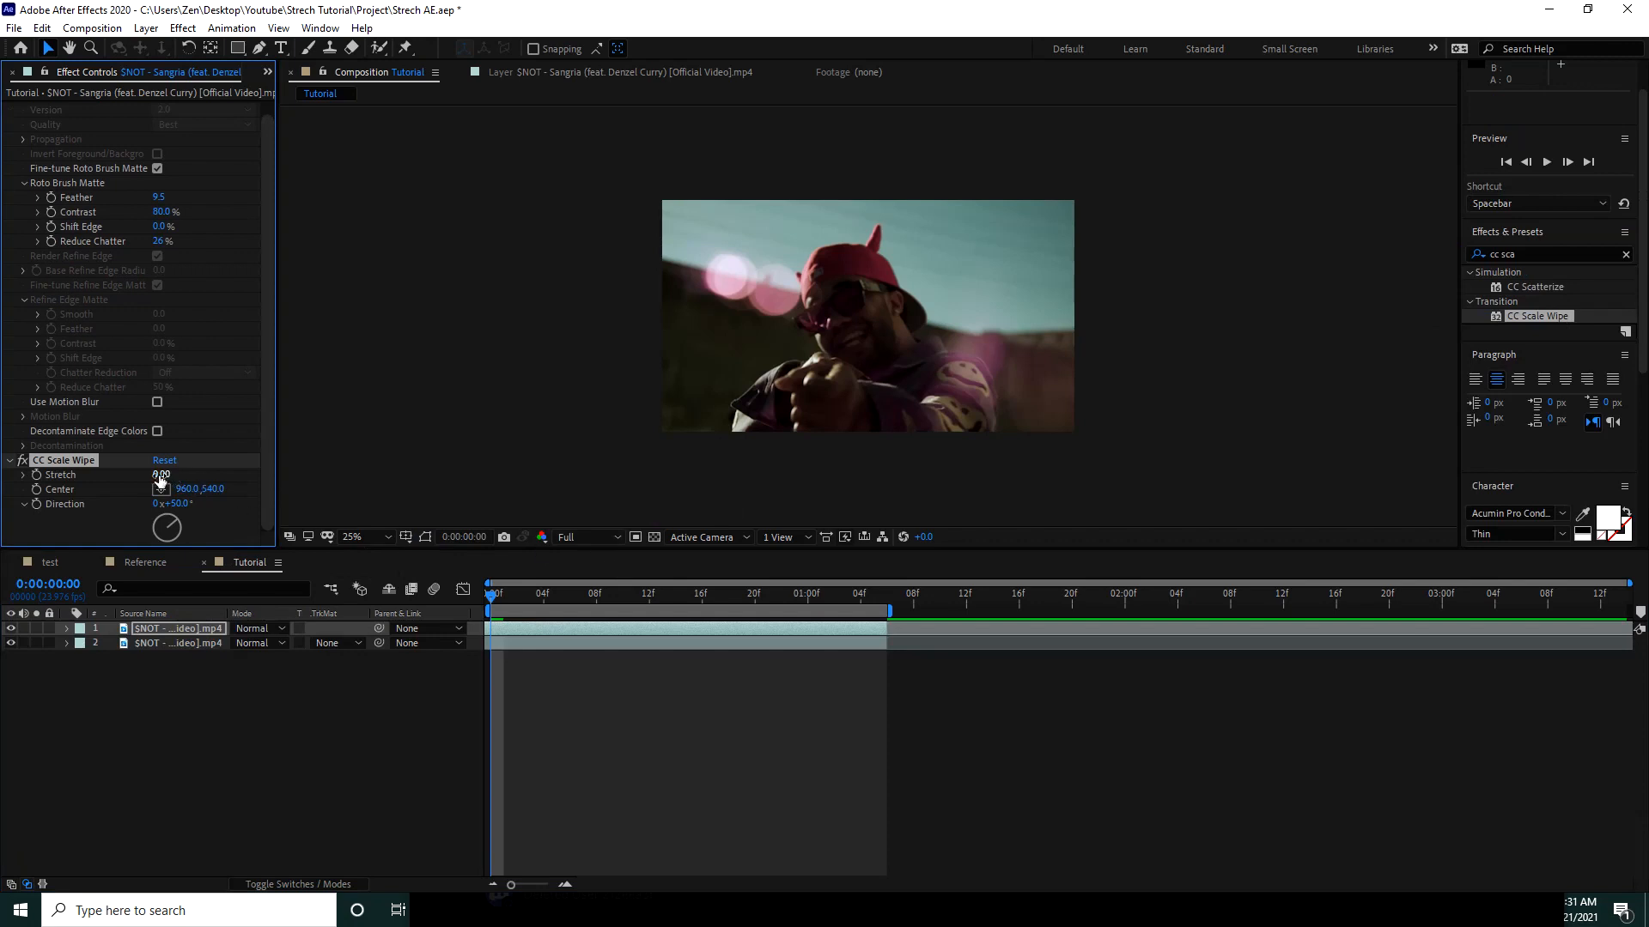
- Set CC Scale Wipe's Stretch to 5.70, Direction to 102° and Center to 984, 680 on the rotoscoped layer
mouse_move(159, 477)
mouse_down()
mouse_move(313, 501)
mouse_move(185, 505)
mouse_move(263, 508)
mouse_move(241, 511)
mouse_up()
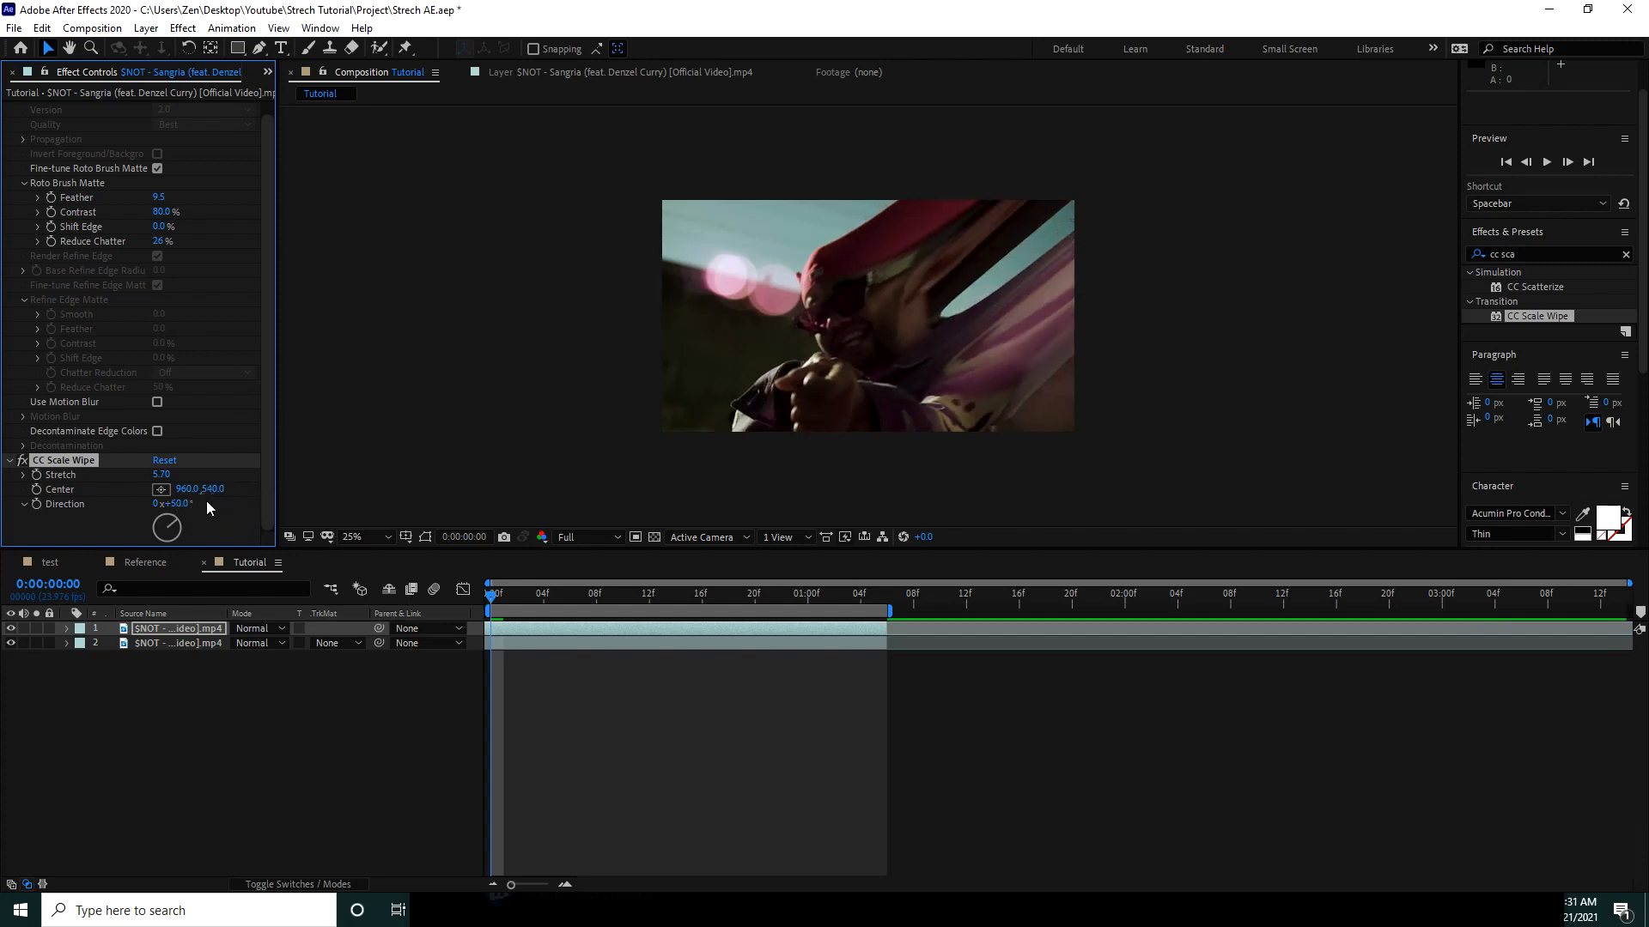
drag(176, 527, 188, 532)
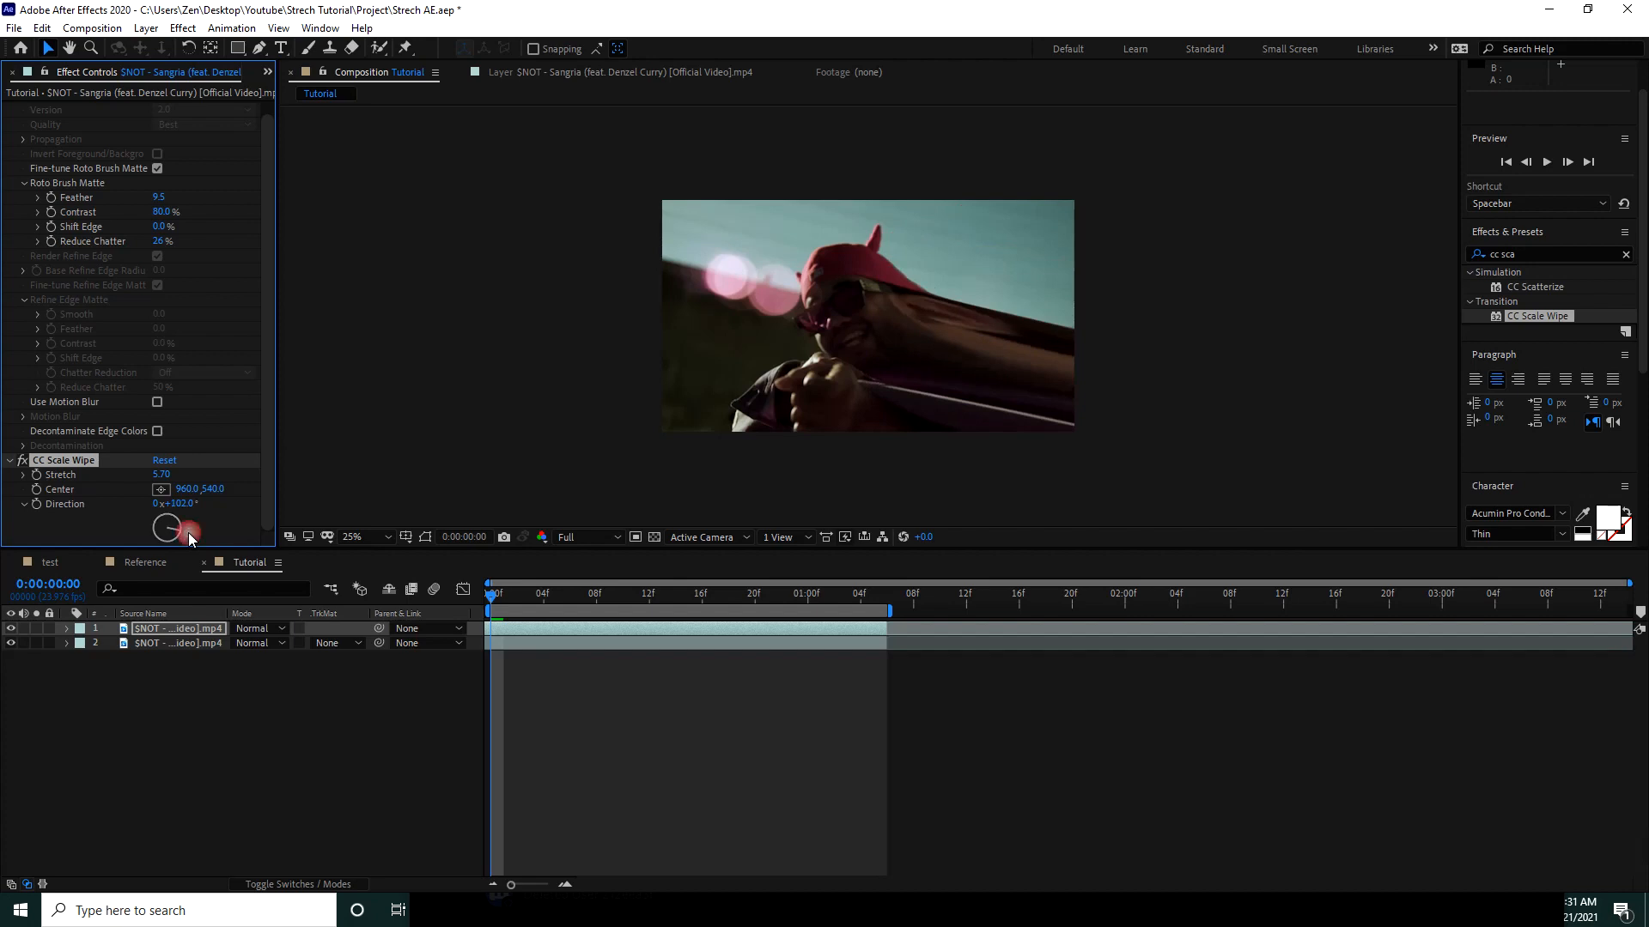
drag(220, 494, 379, 482)
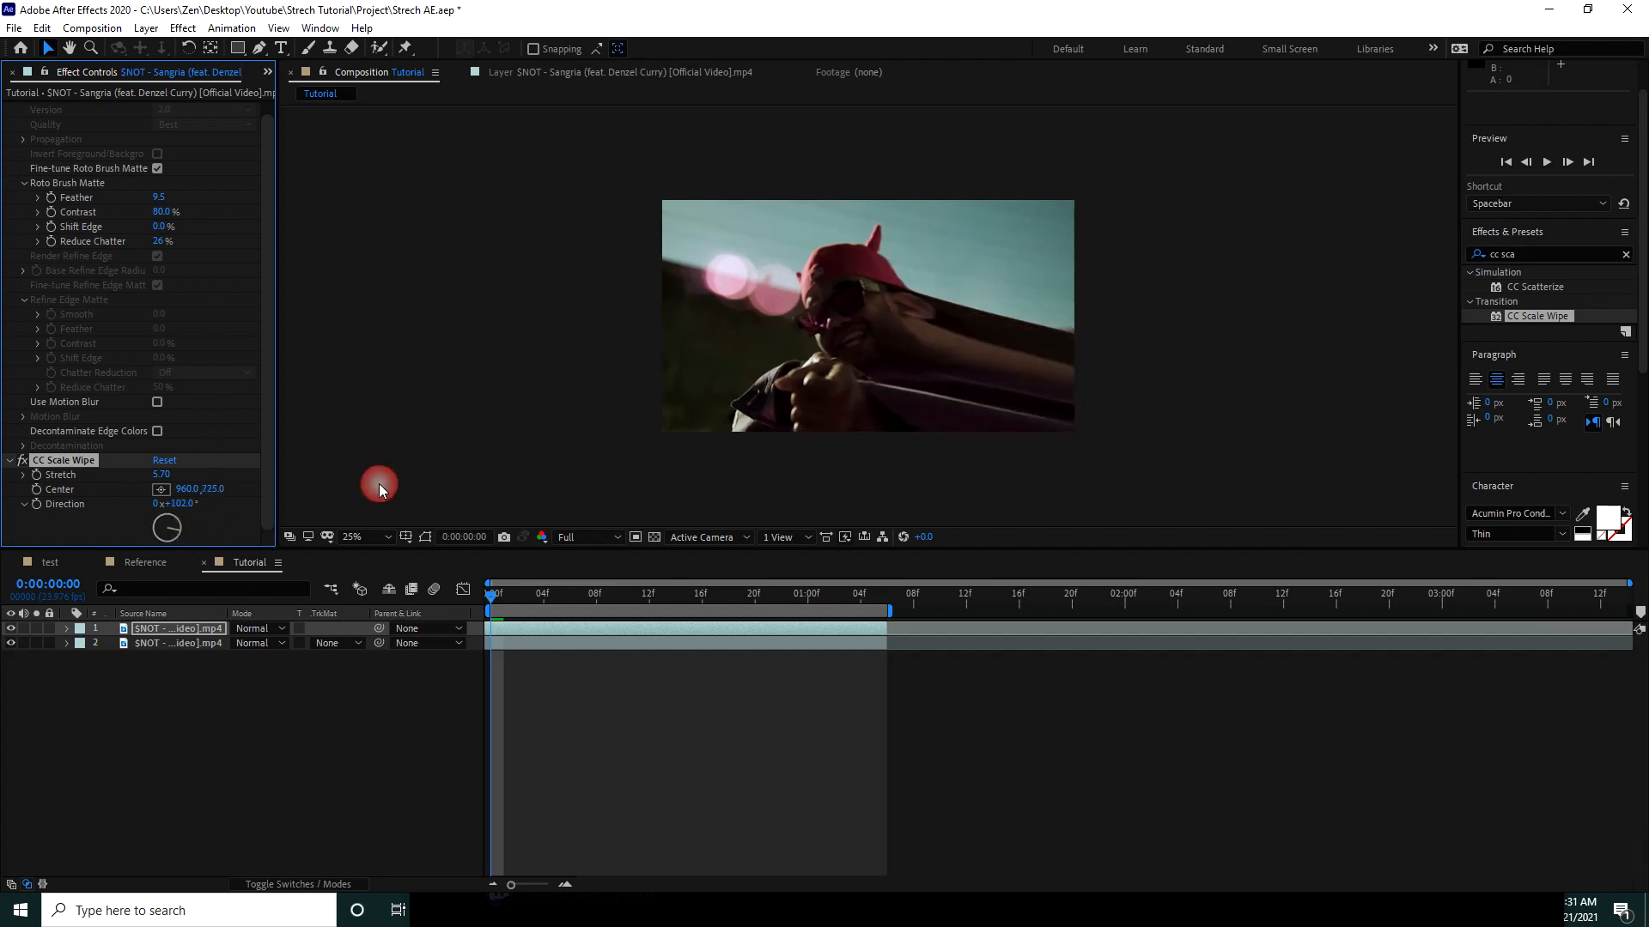
key(ctrl+z)
drag(217, 489, 308, 508)
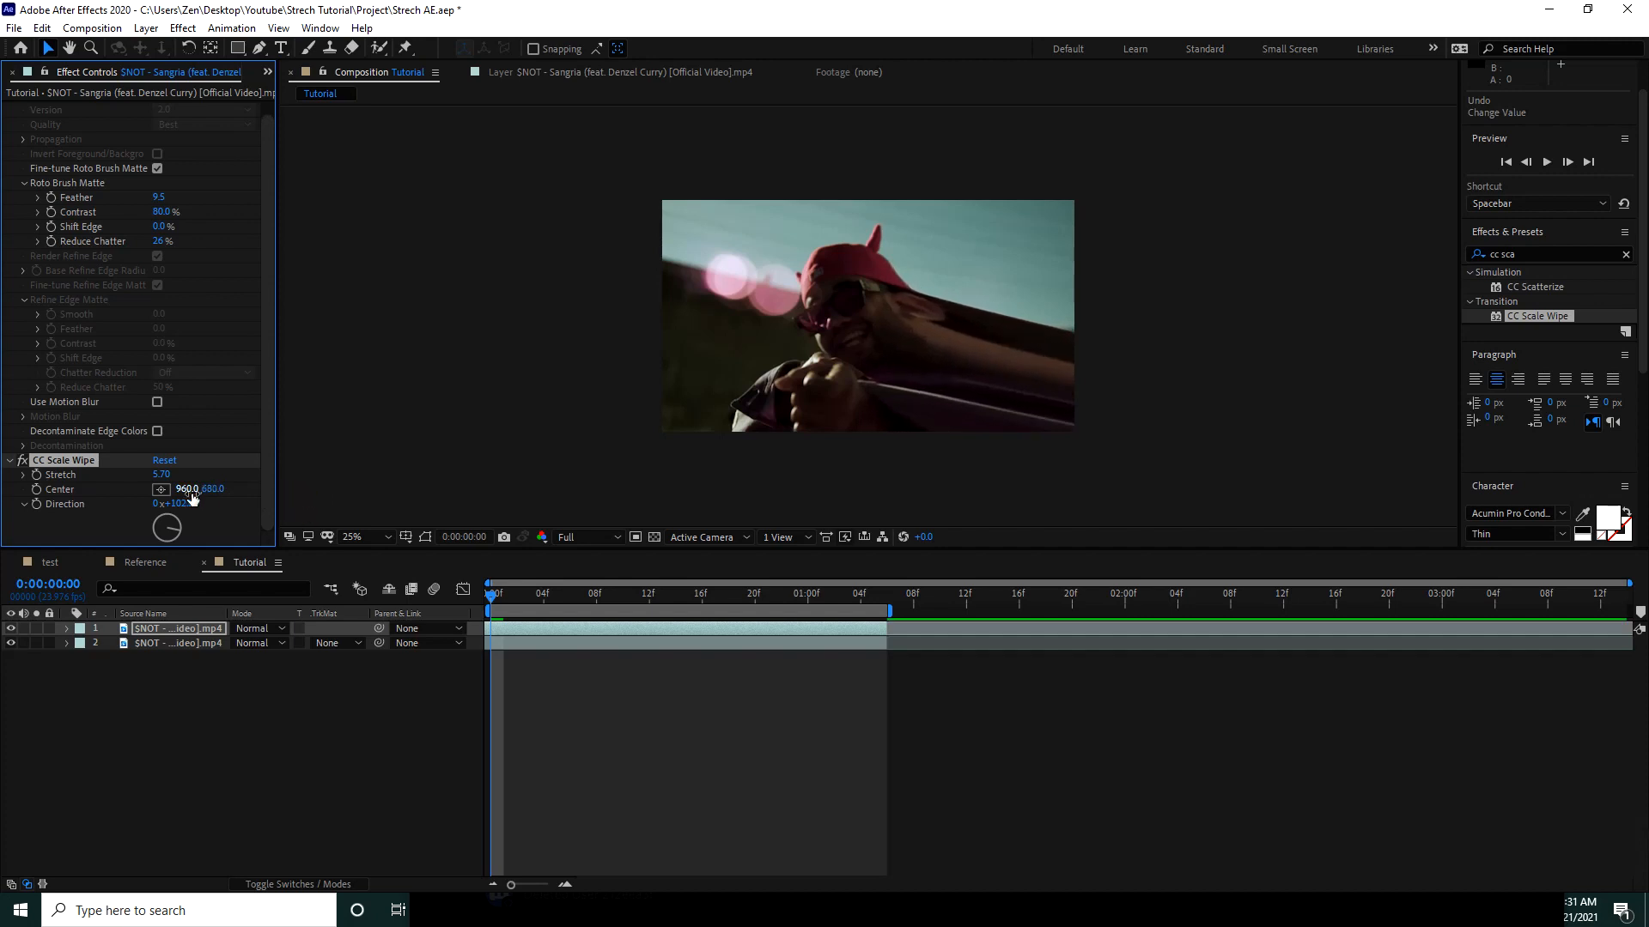
mouse_move(193, 493)
mouse_down()
mouse_move(335, 495)
mouse_move(210, 493)
mouse_up()
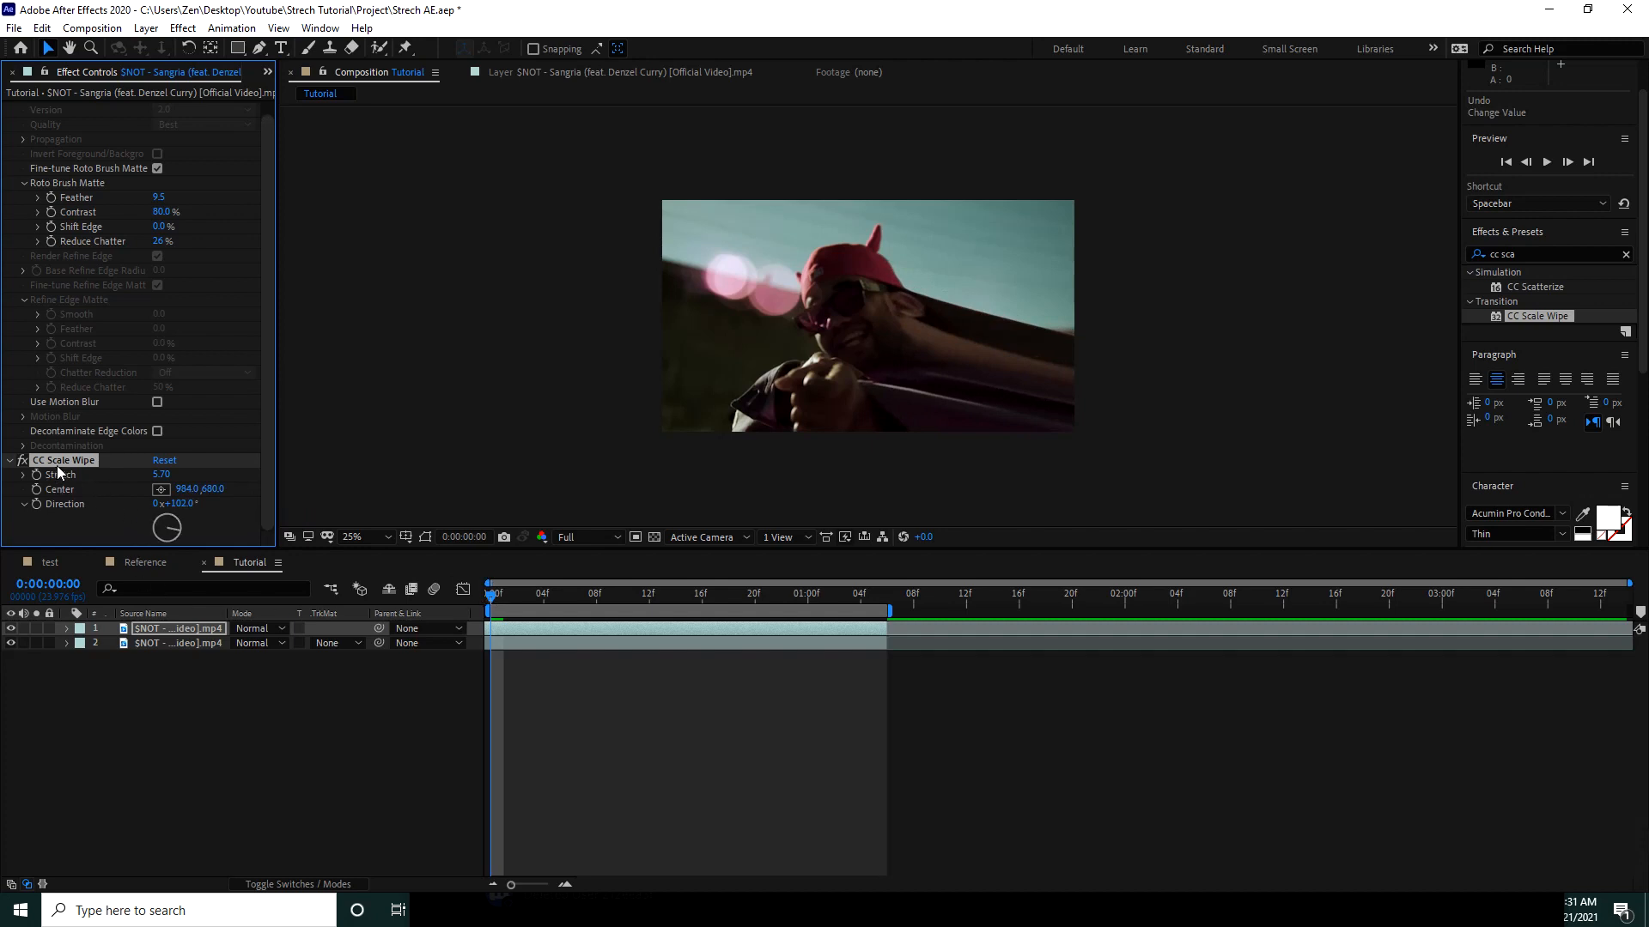
- Raise Stretch to 42.90, keyframe it, and move that keyframe to 0:00:00:14
drag(161, 475, 487, 475)
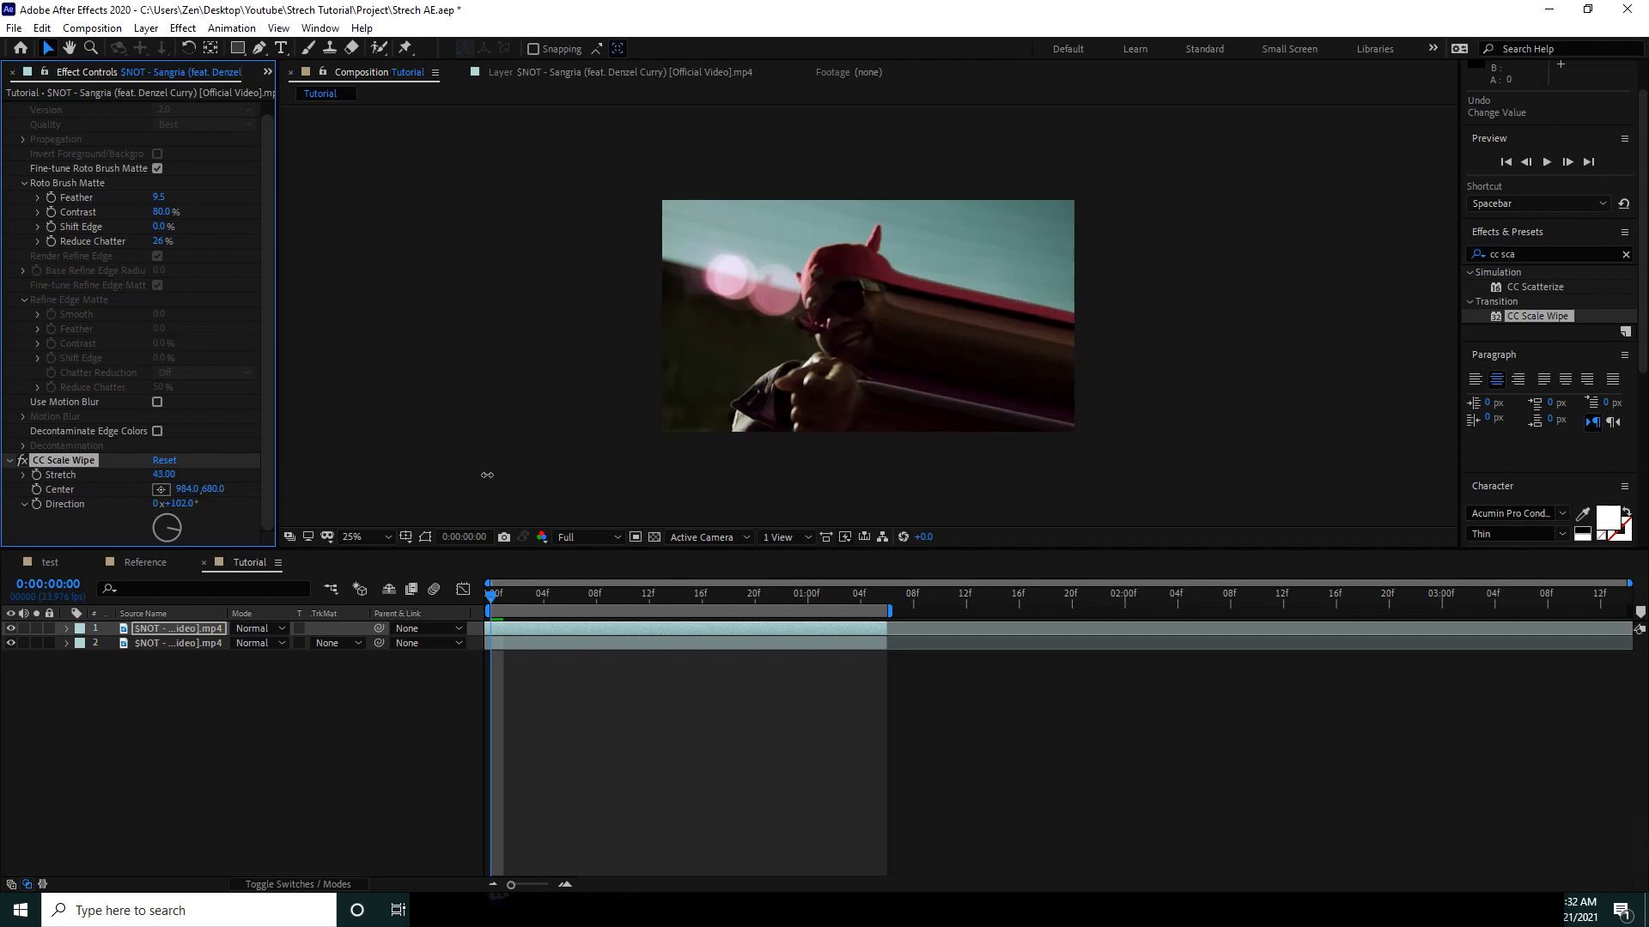
click(37, 475)
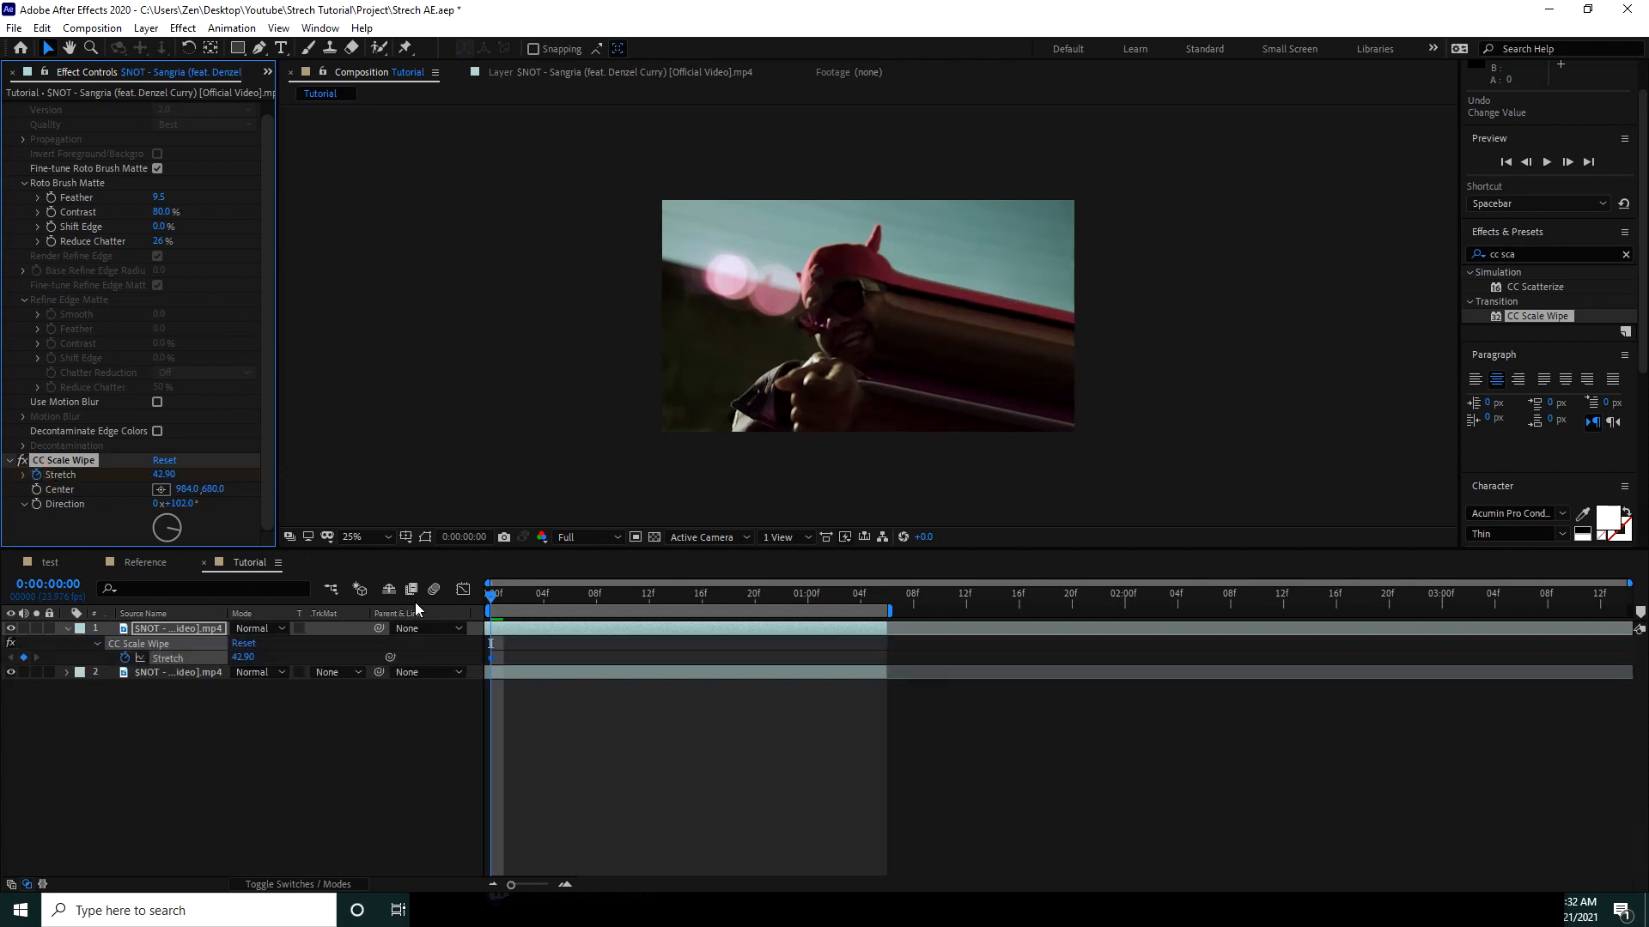
drag(490, 662, 497, 661)
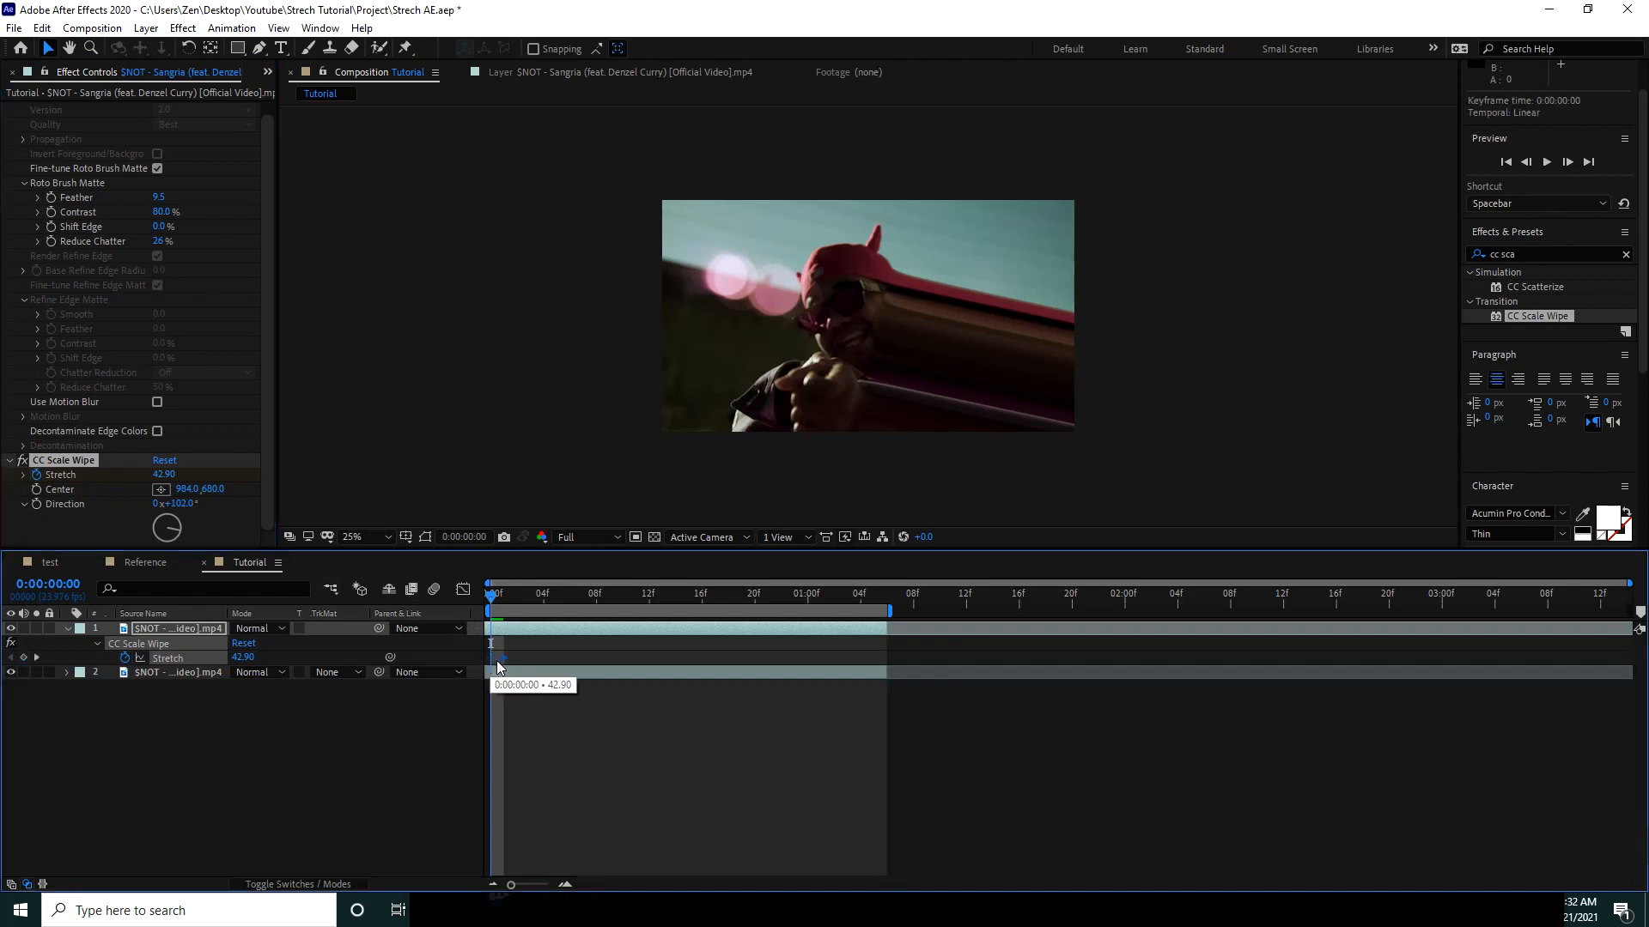
drag(662, 663, 671, 663)
- Keyframe Stretch at 0 on the first frame and shift the full-stretch keyframe to 0:00:00:13
click(162, 475)
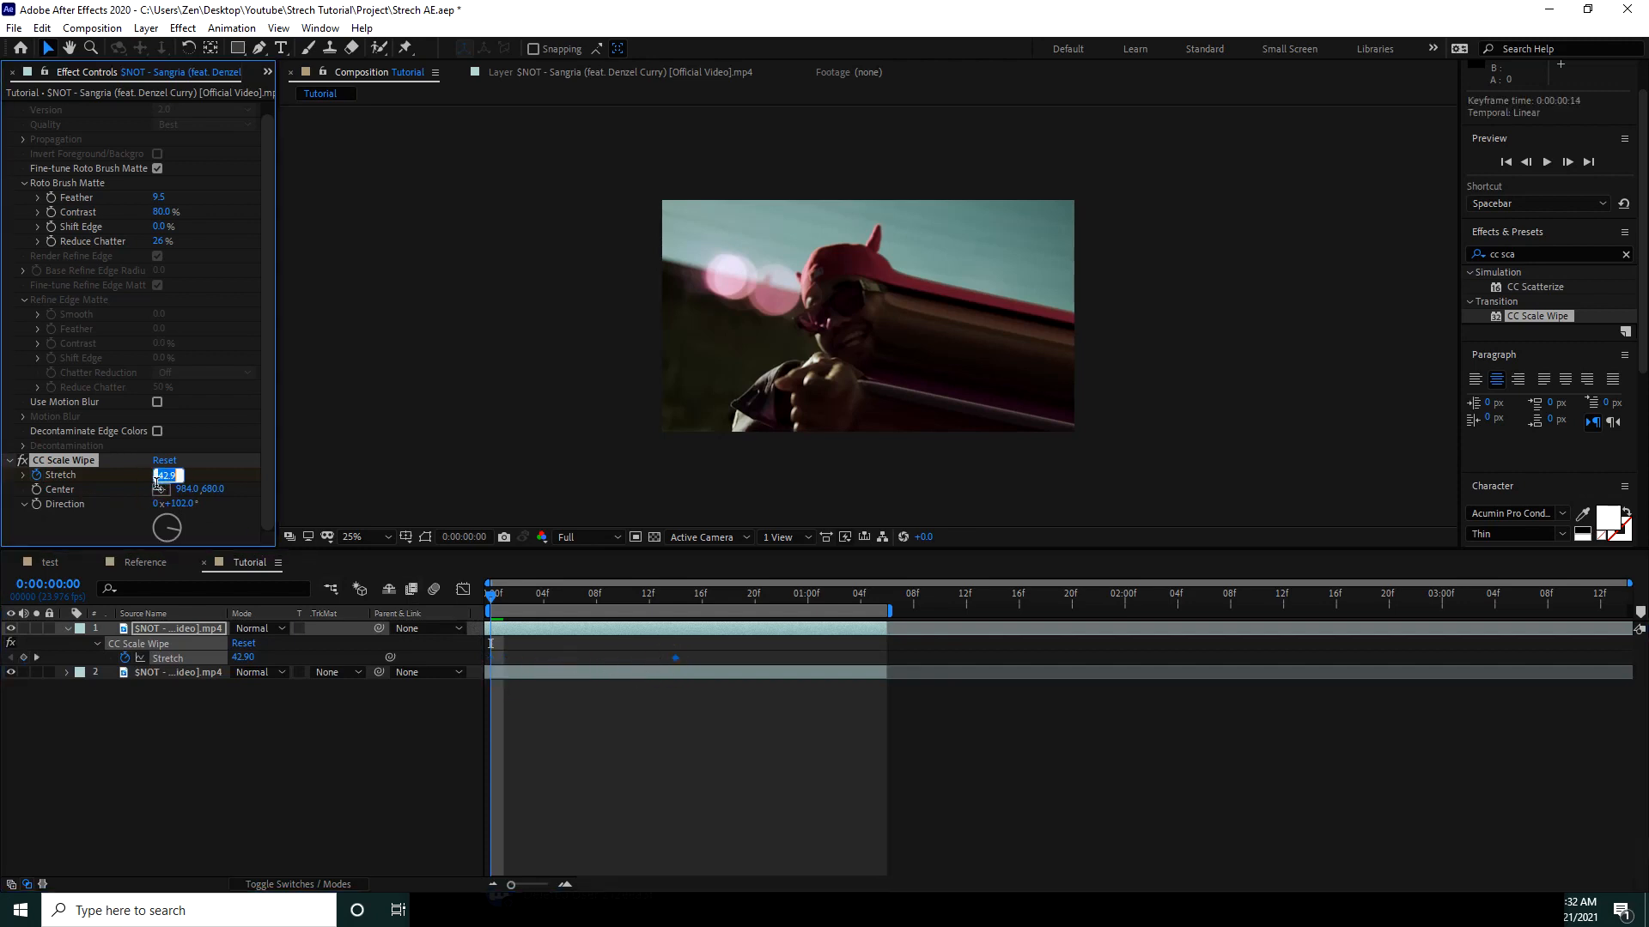
text(0)
key(Return)
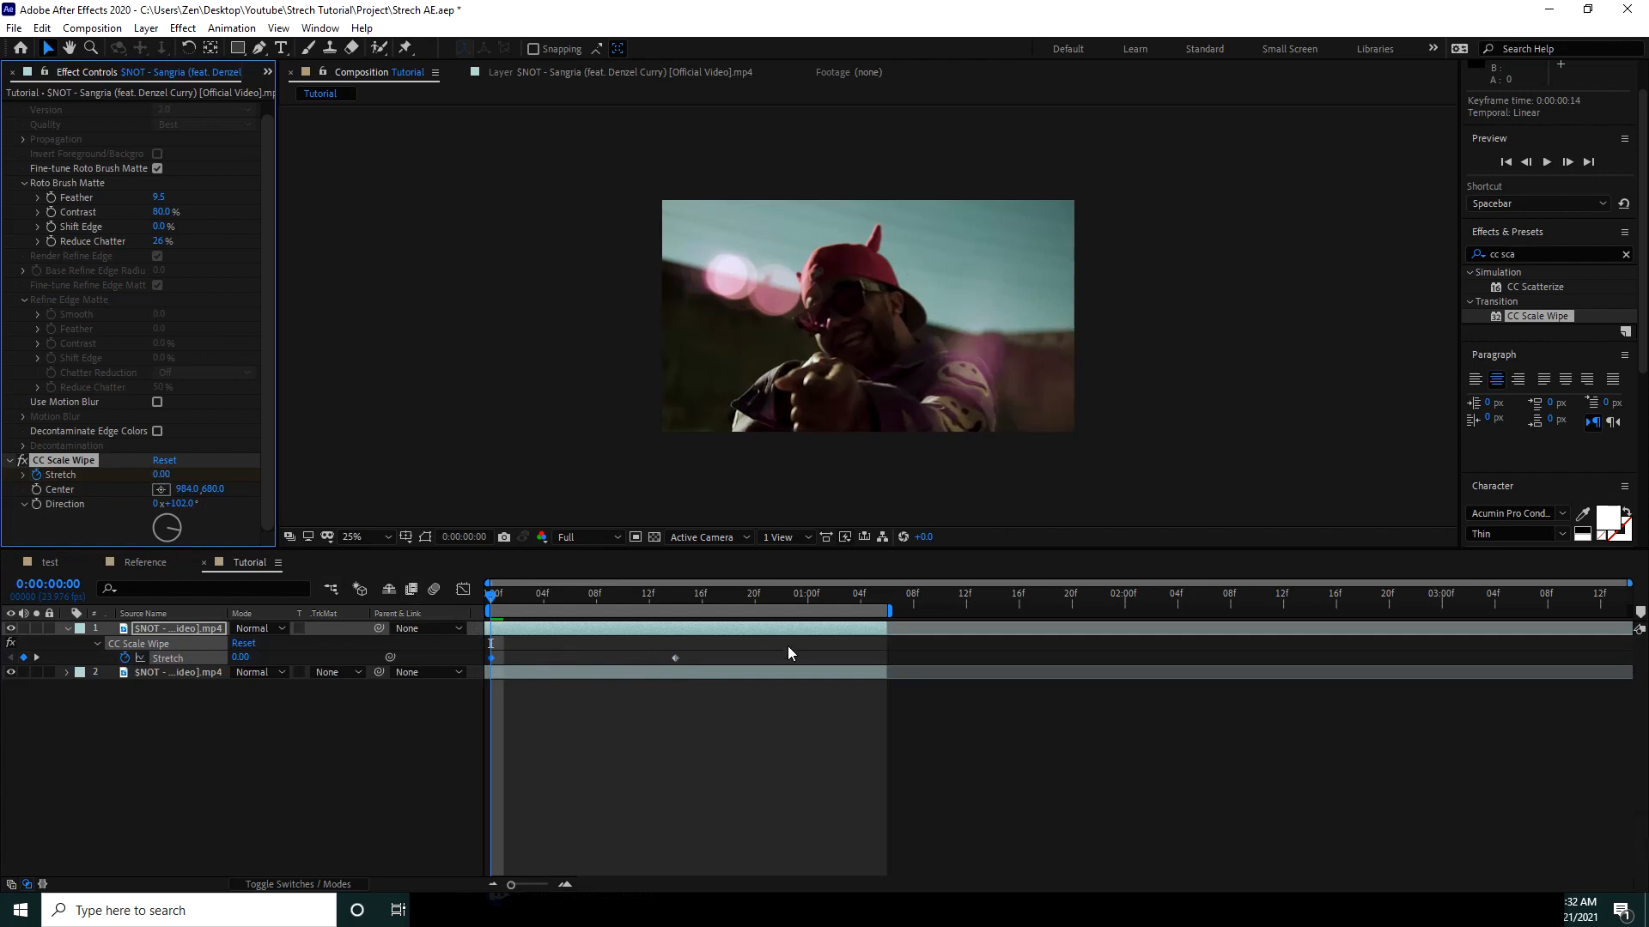
click(674, 659)
drag(665, 662, 663, 659)
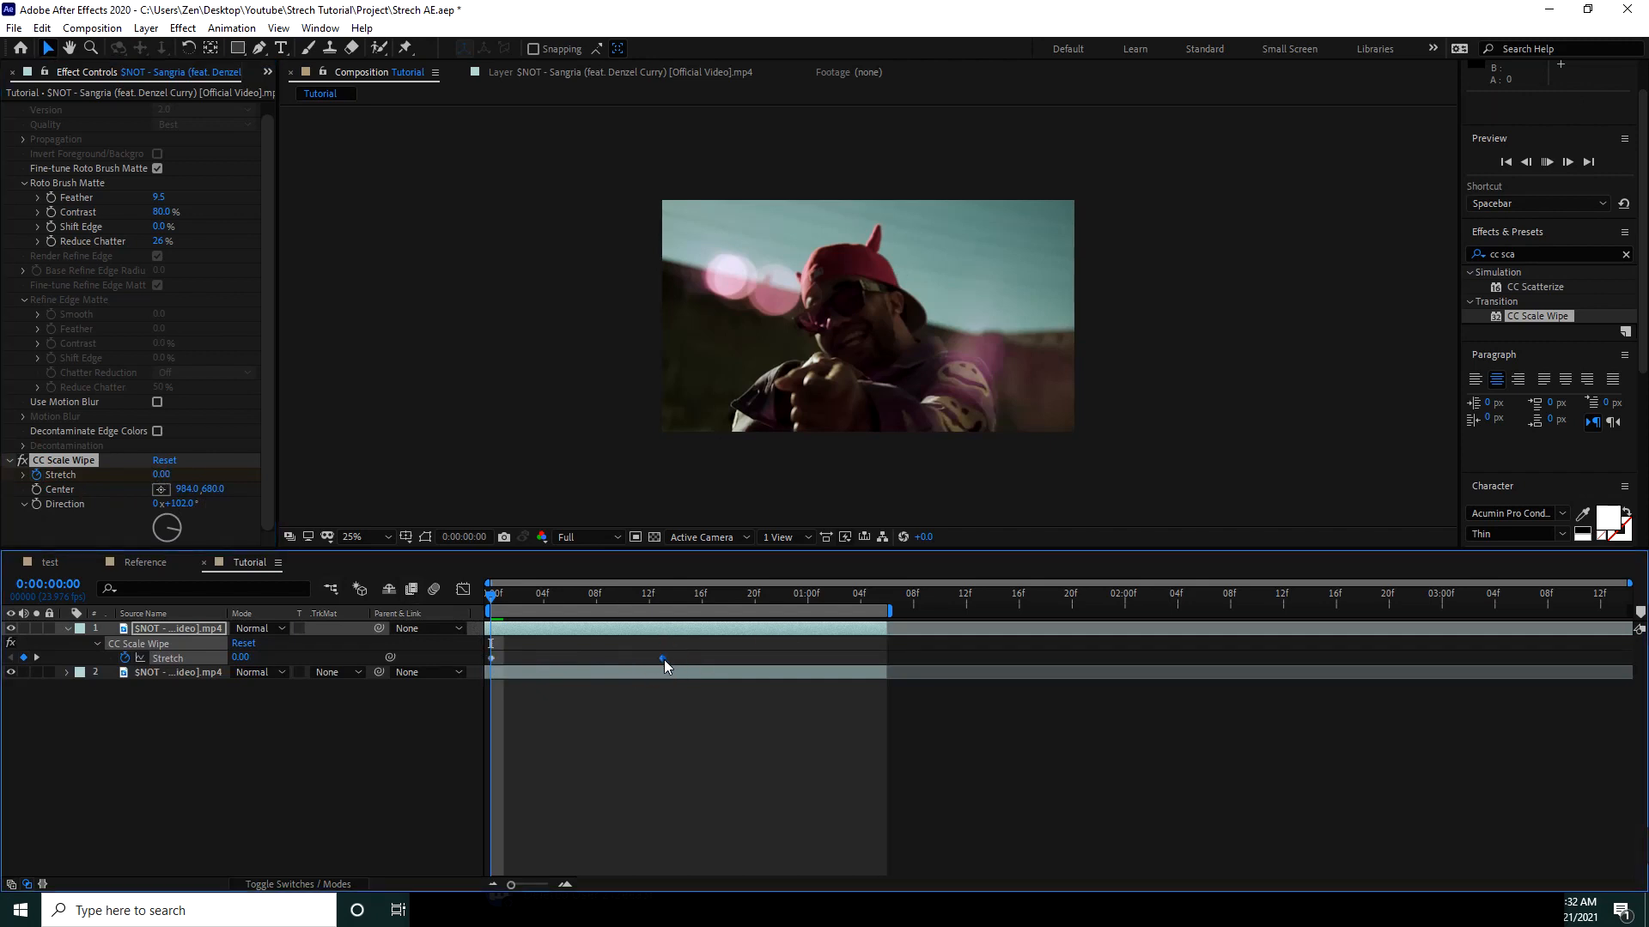
- Preview the stretch, then add a Stretch keyframe at 0:00:00:19 to hold the 42.90 value
key(space)
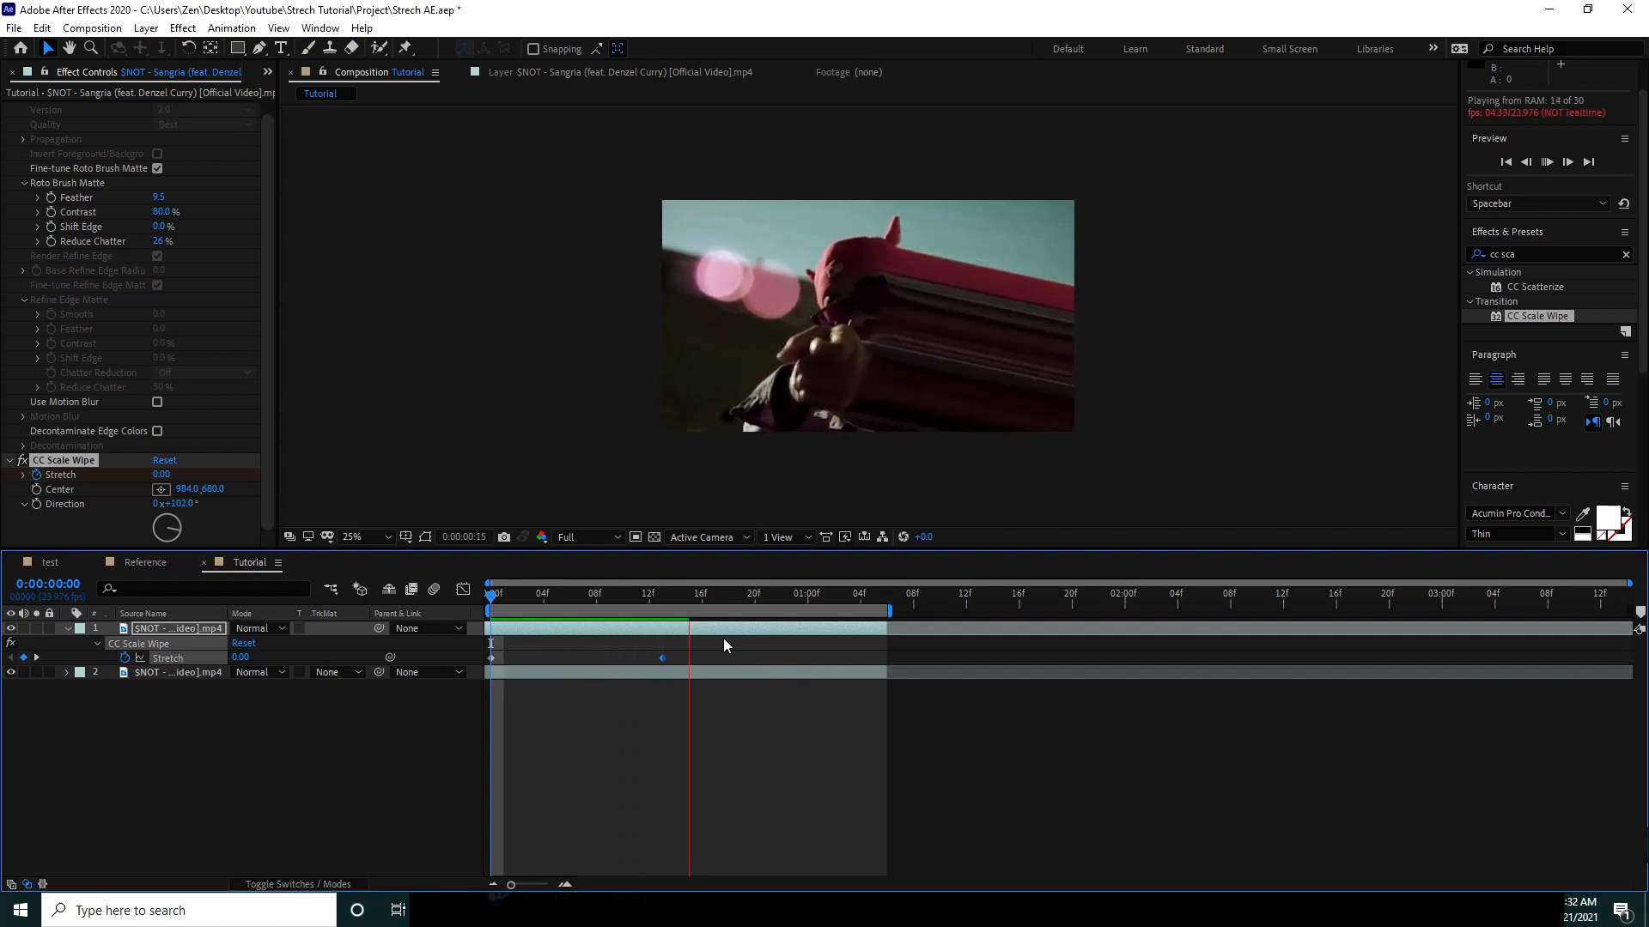
click(728, 611)
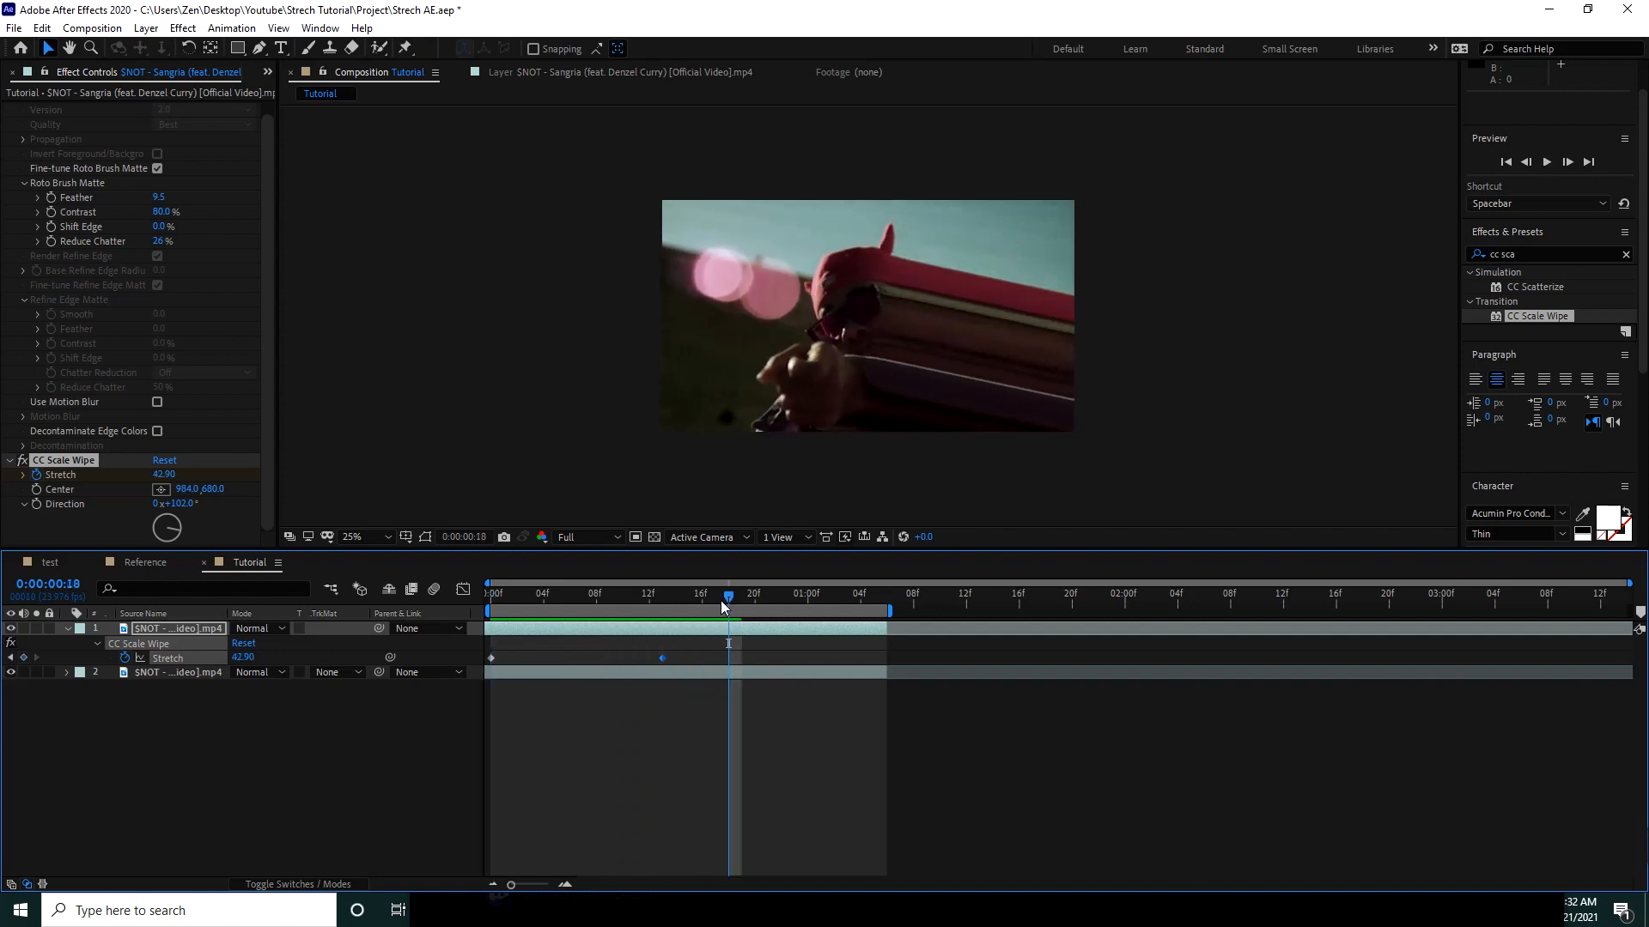
drag(730, 605, 744, 613)
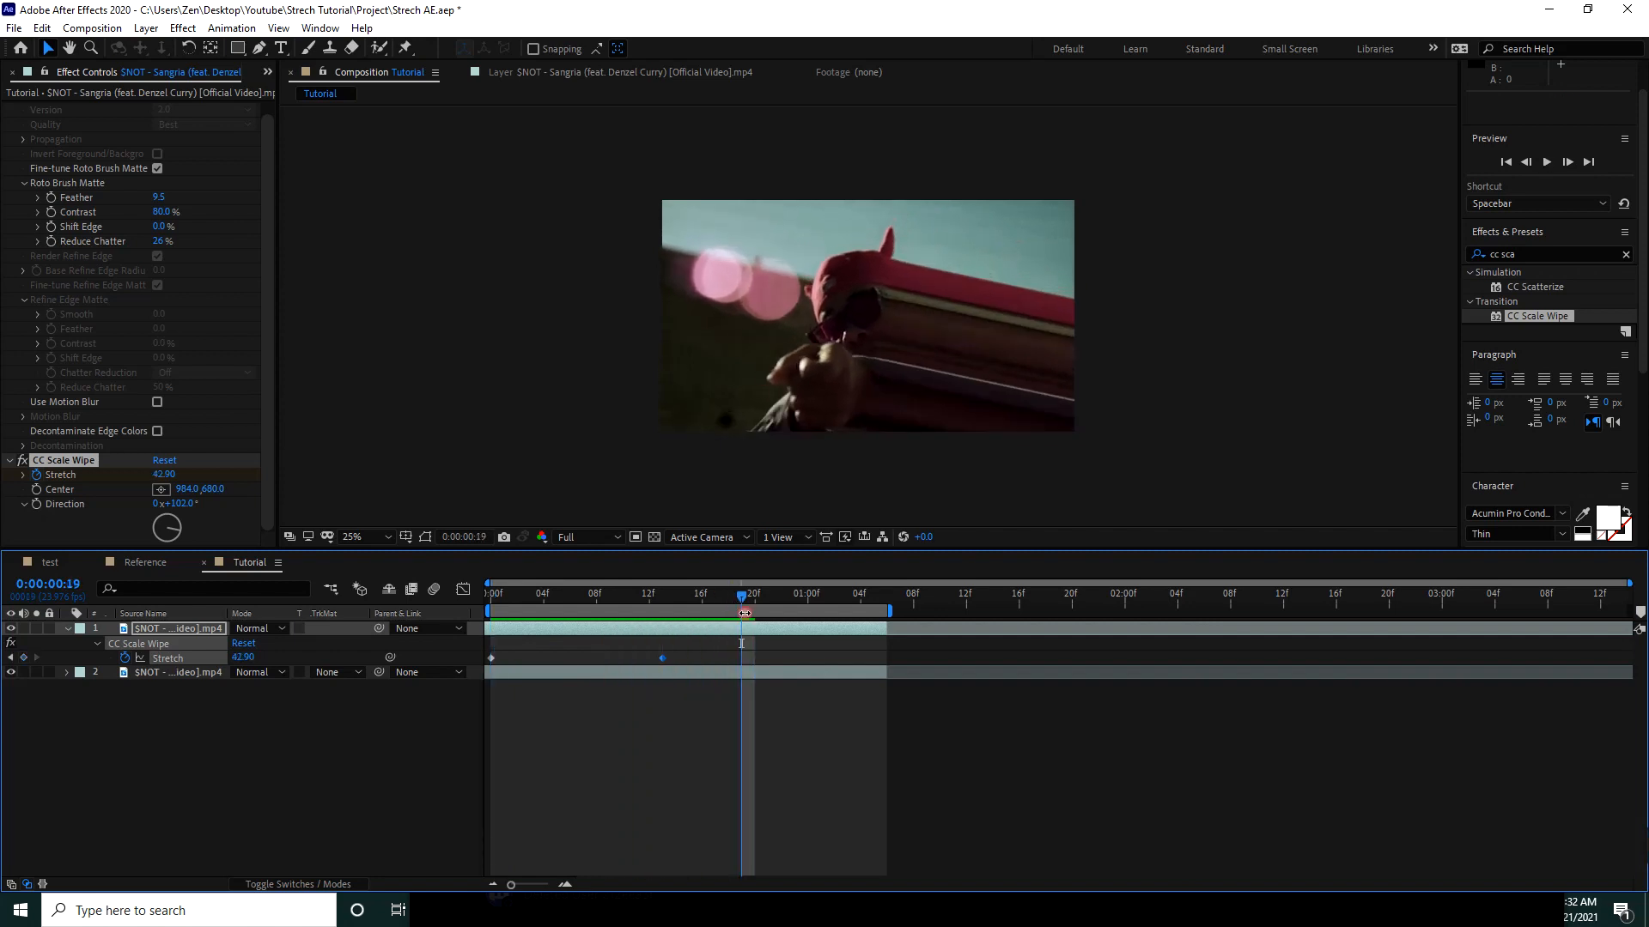
click(24, 658)
- Copy the zero-stretch keyframe from the first frame and paste it at 0:00:01:04
drag(744, 599, 859, 624)
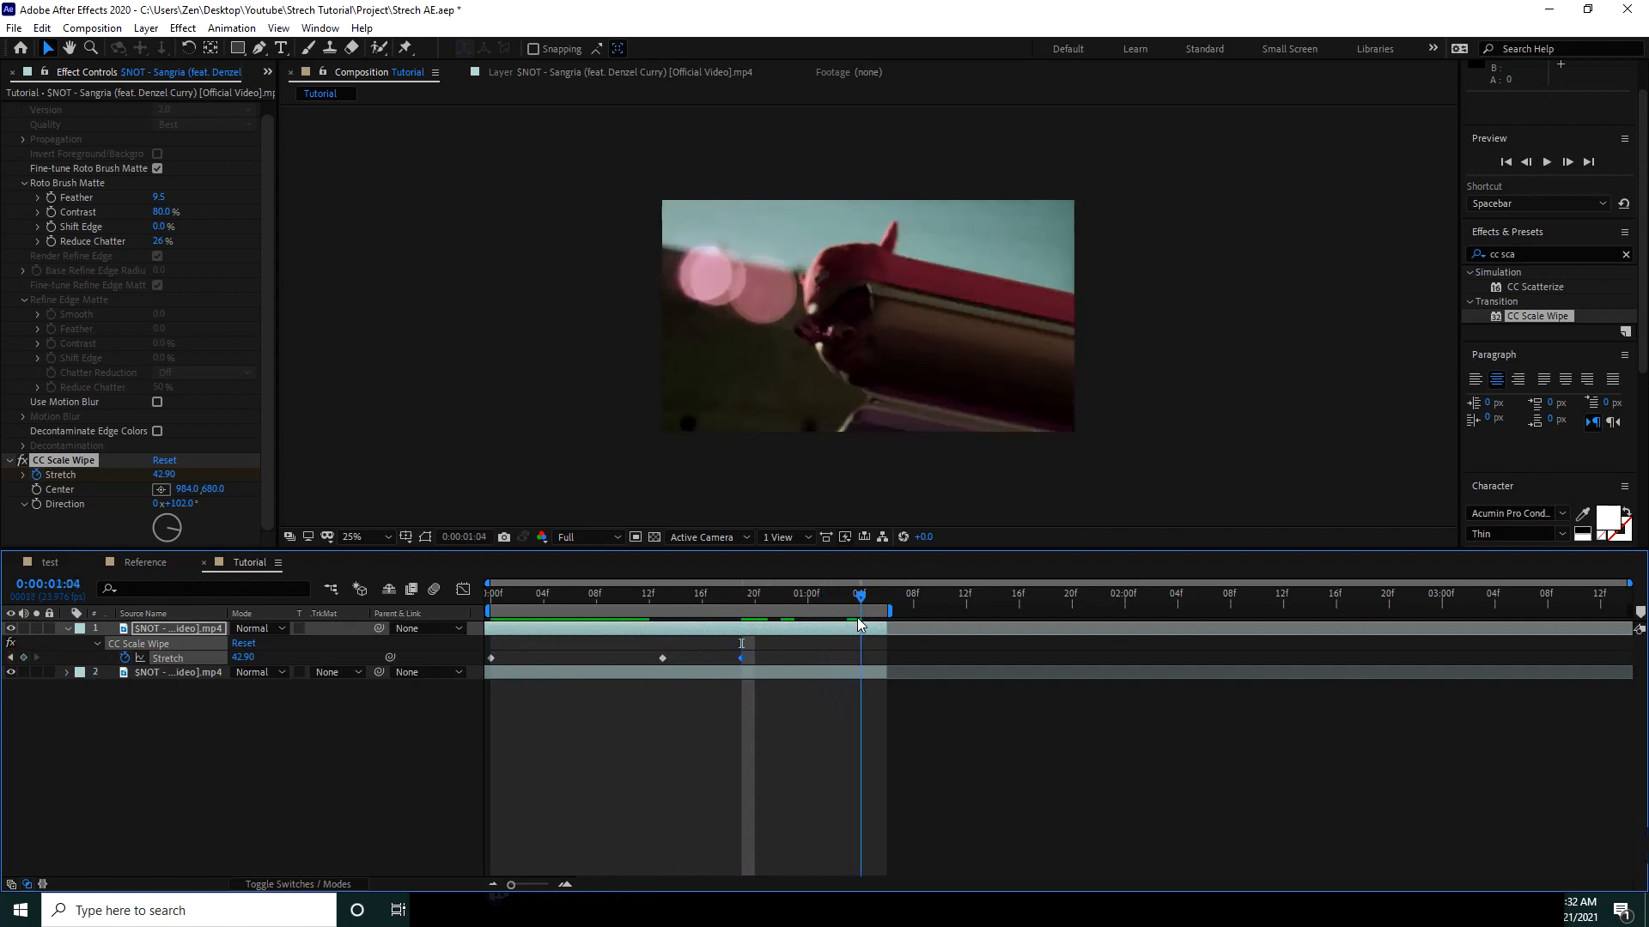
click(491, 657)
key(ctrl+c)
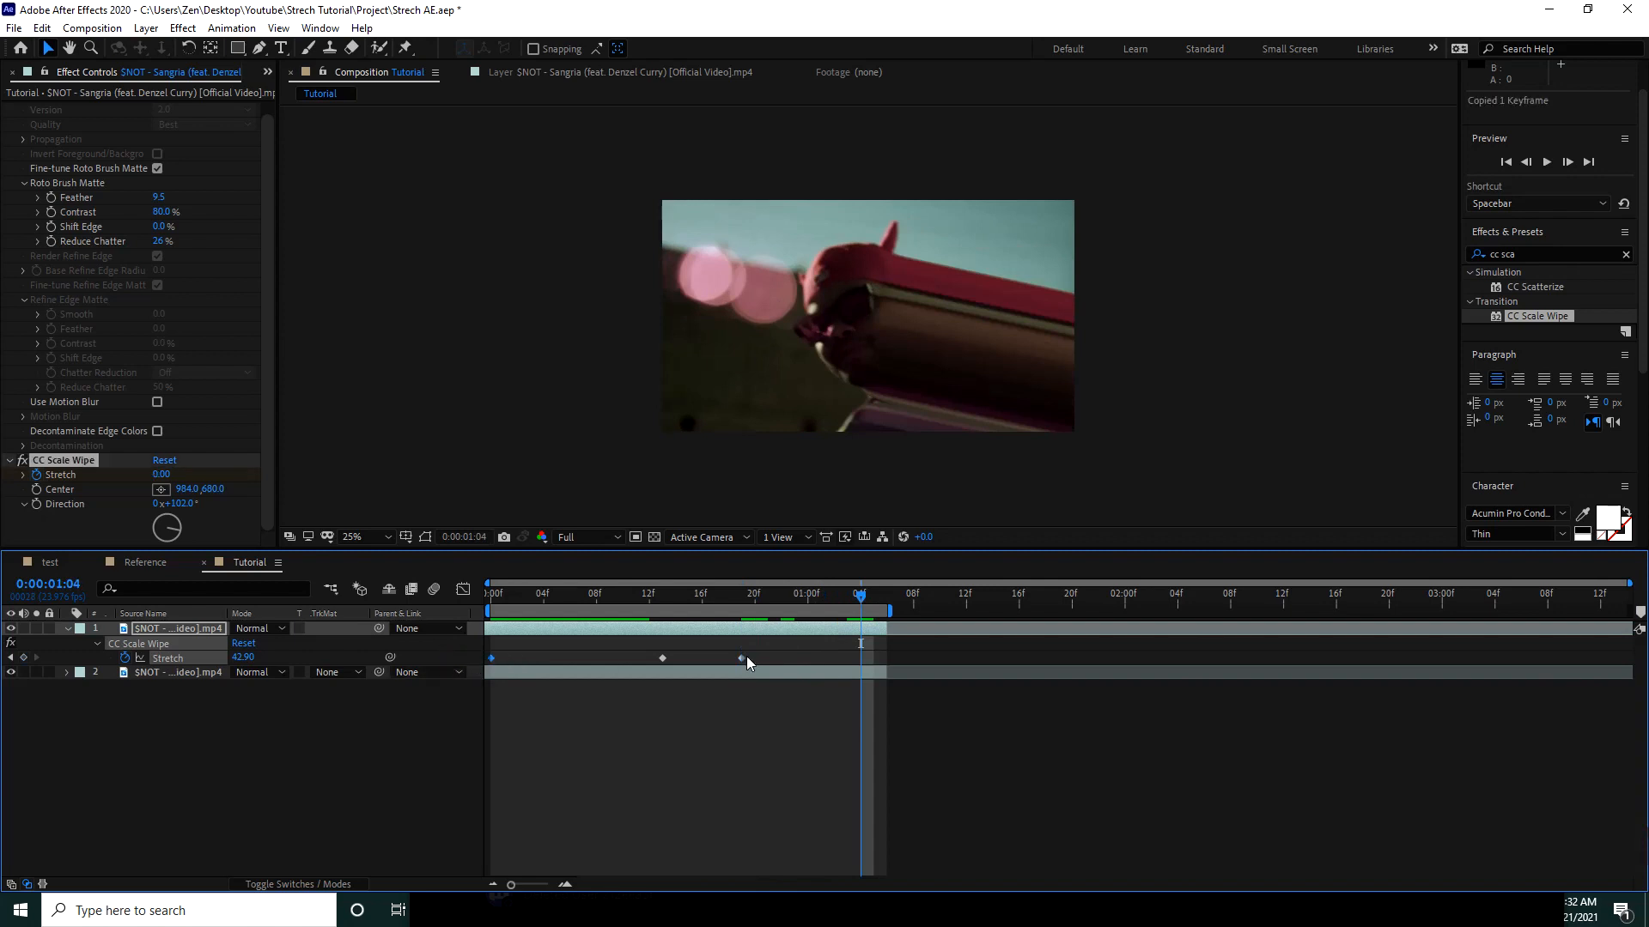
key(ctrl+v)
- Apply Easy Ease to all four Stretch keyframes and preview the animation from the first frame
drag(859, 599, 463, 613)
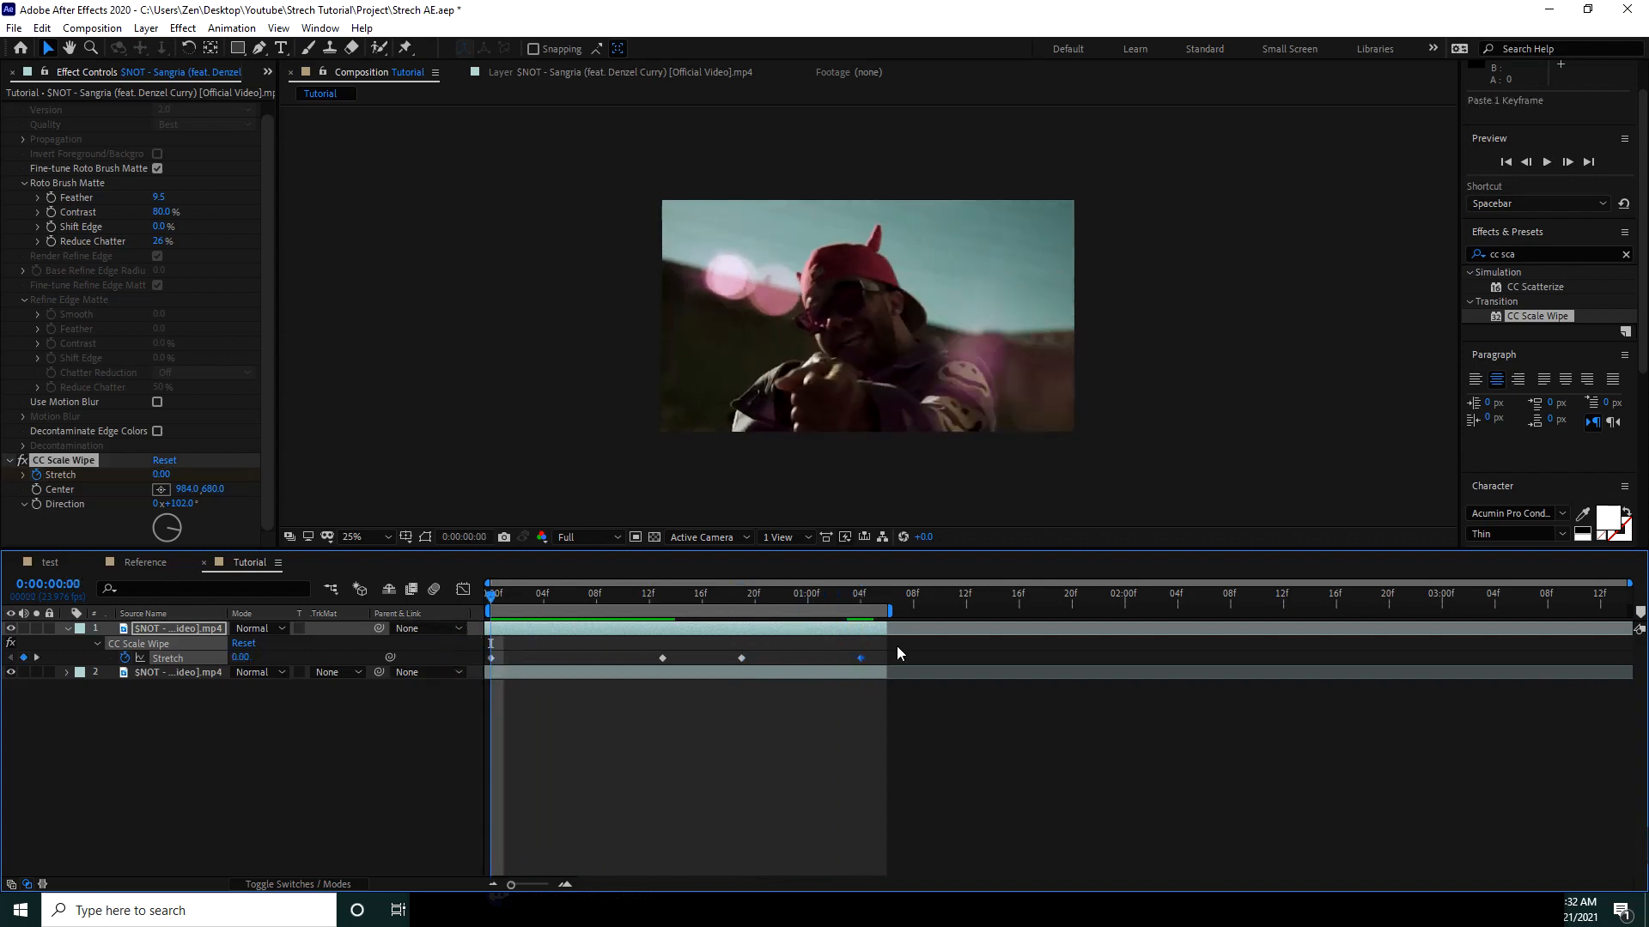
drag(896, 645, 471, 671)
right_click(664, 658)
mouse_move(833, 873)
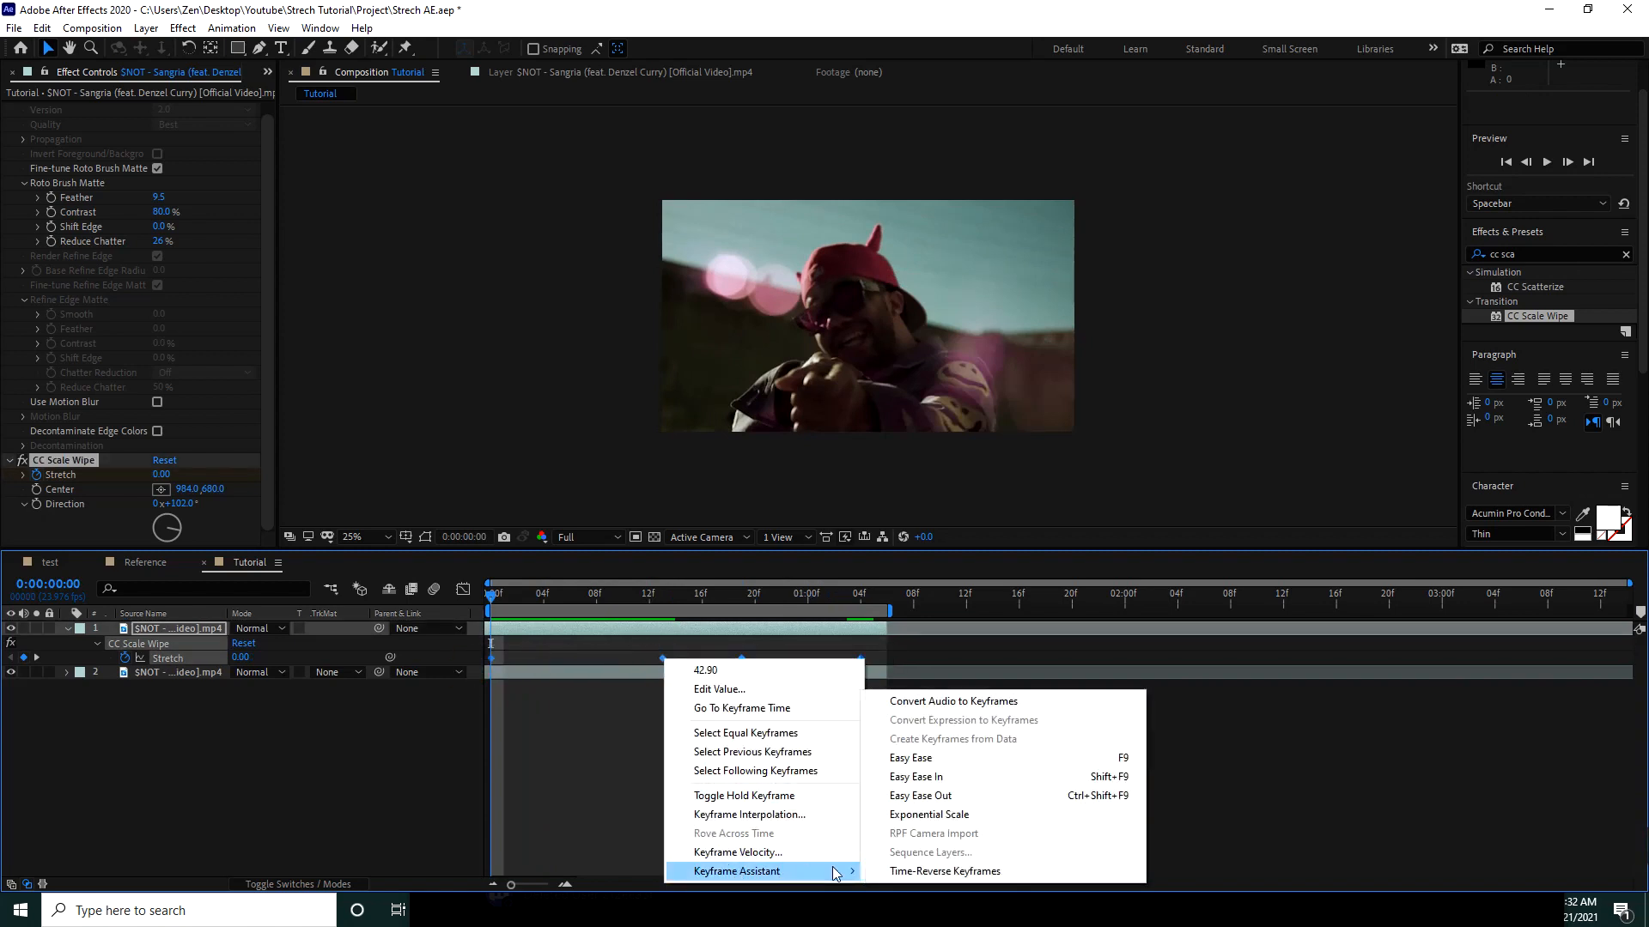
click(923, 759)
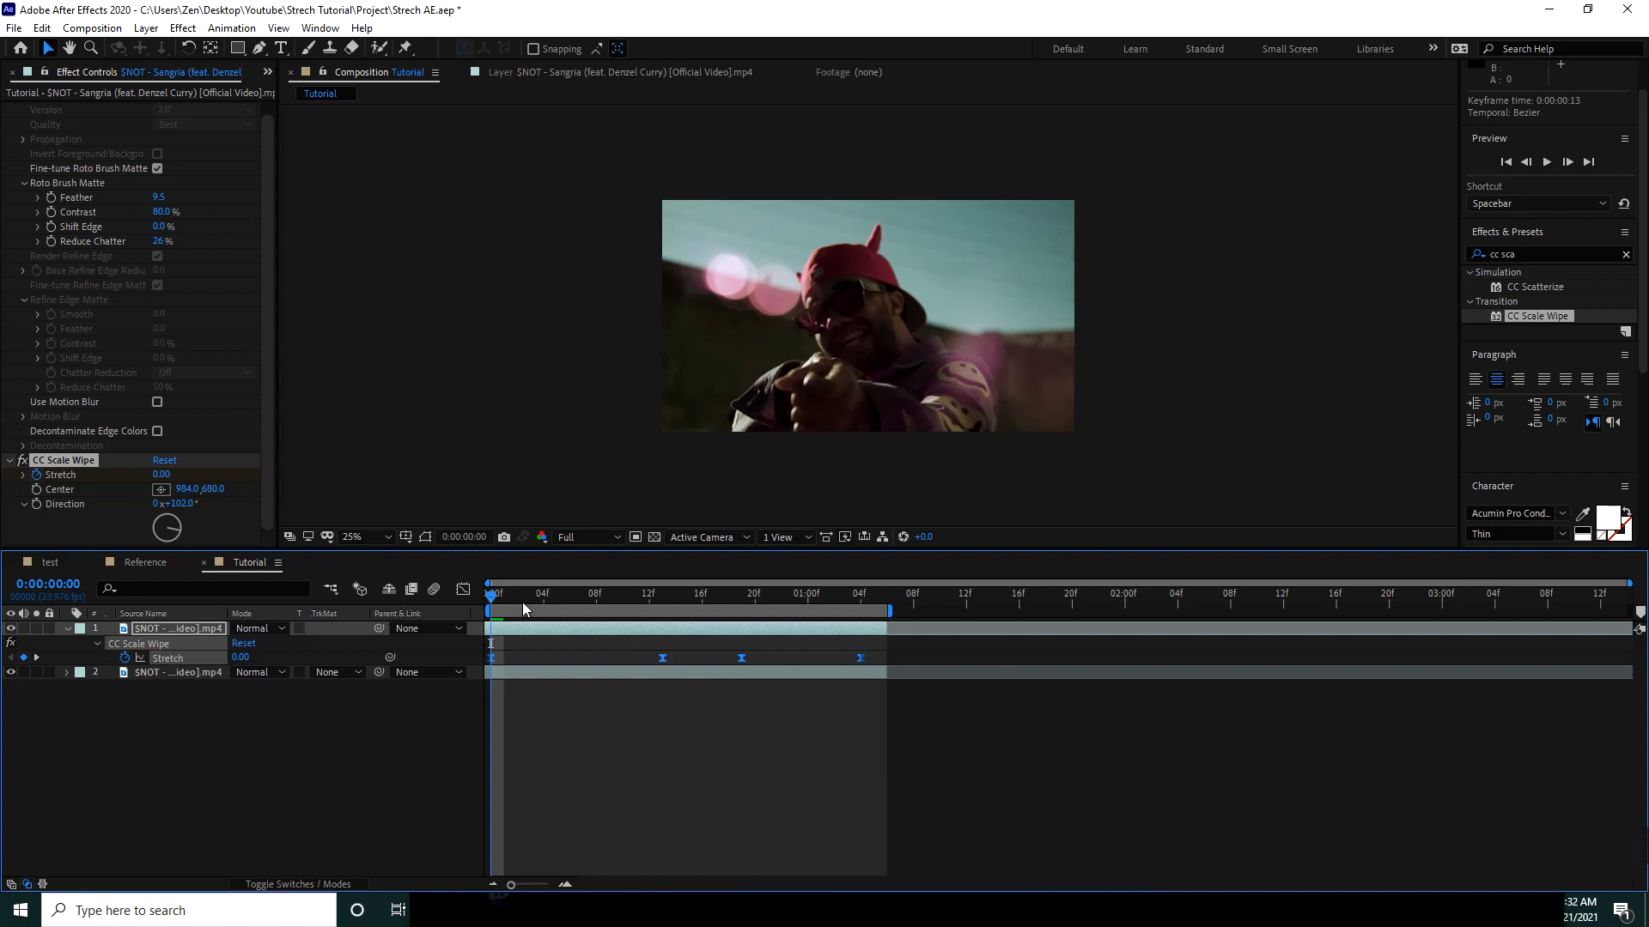
key(space)
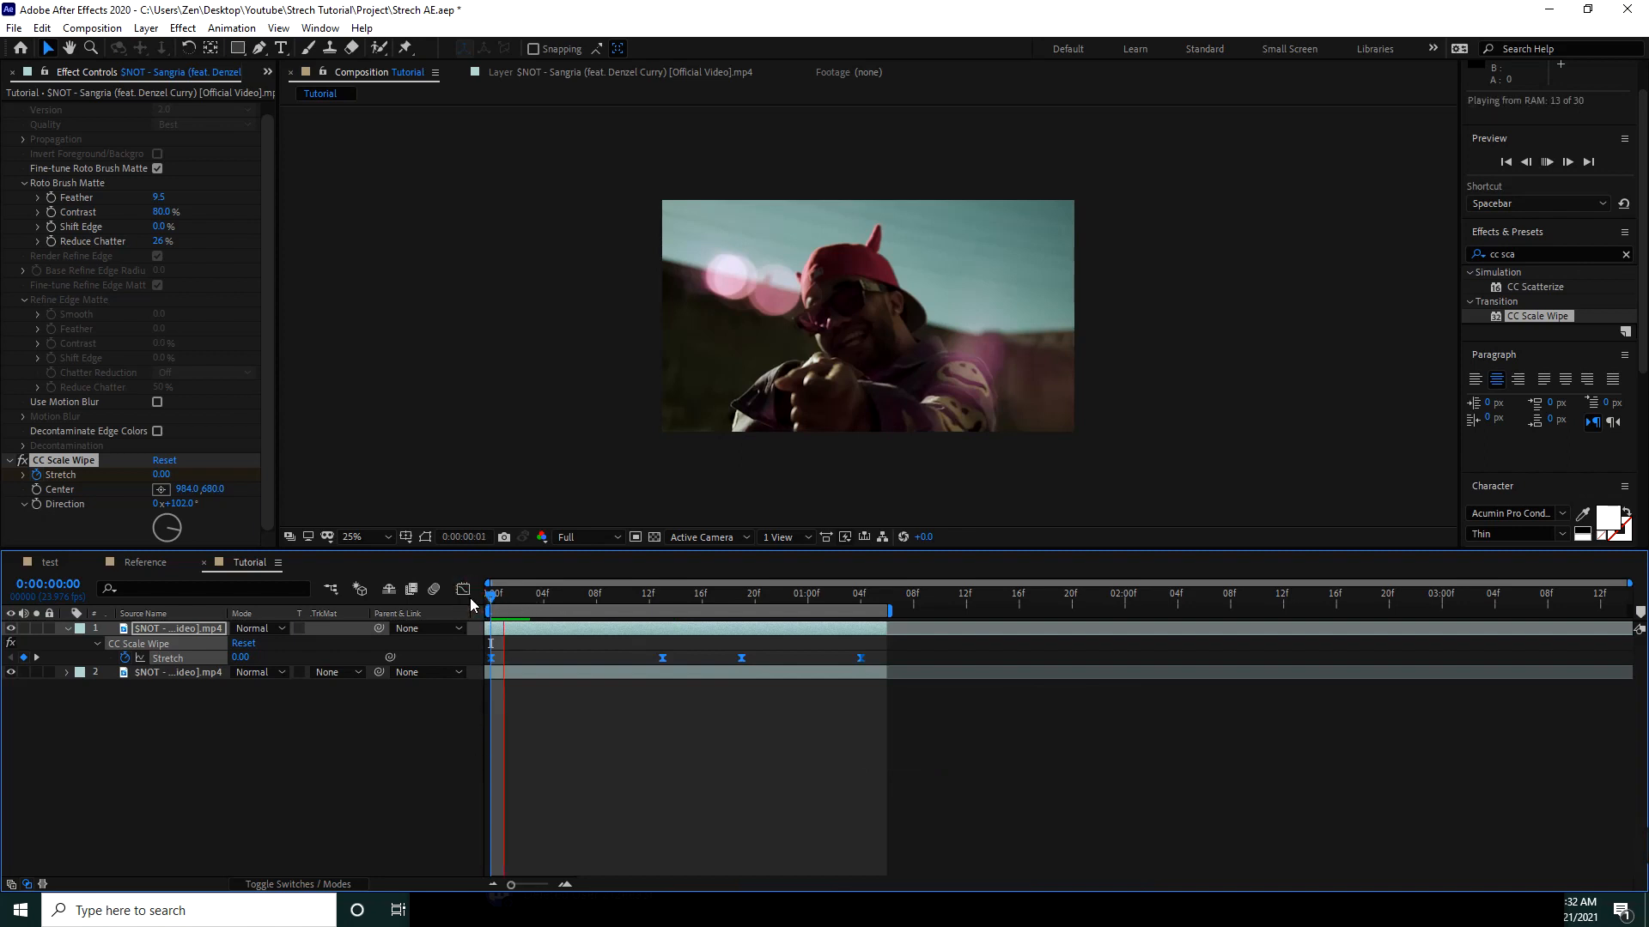